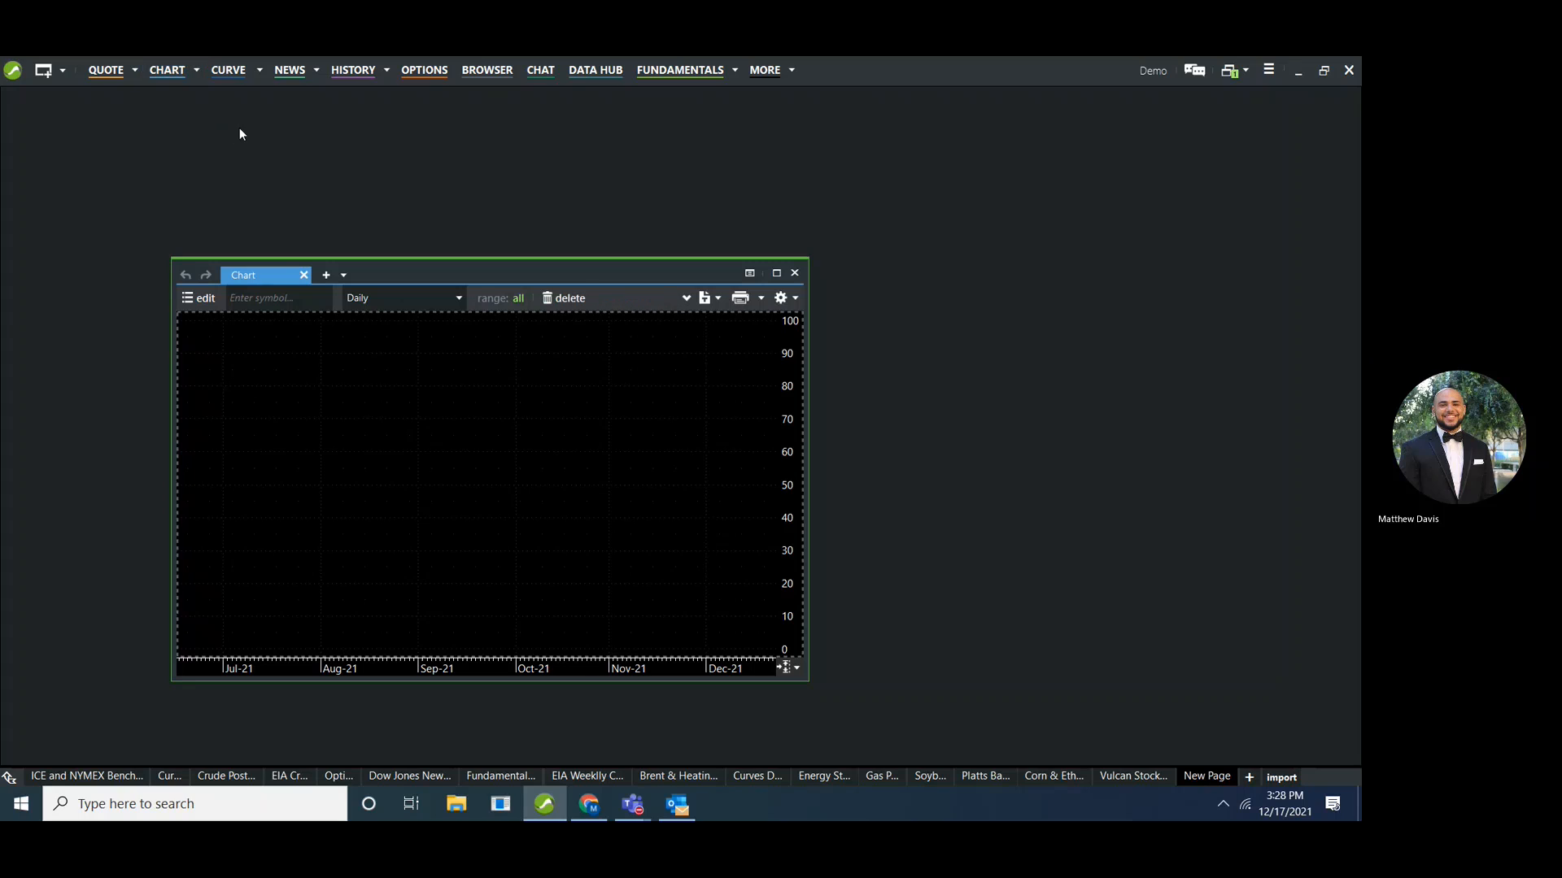
Maximize the empty chart and add the recent symbol NYMEX Light Sweet Crude Oil (WTI) Futures Electronic (Front Month), /GCL<0>
click(776, 274)
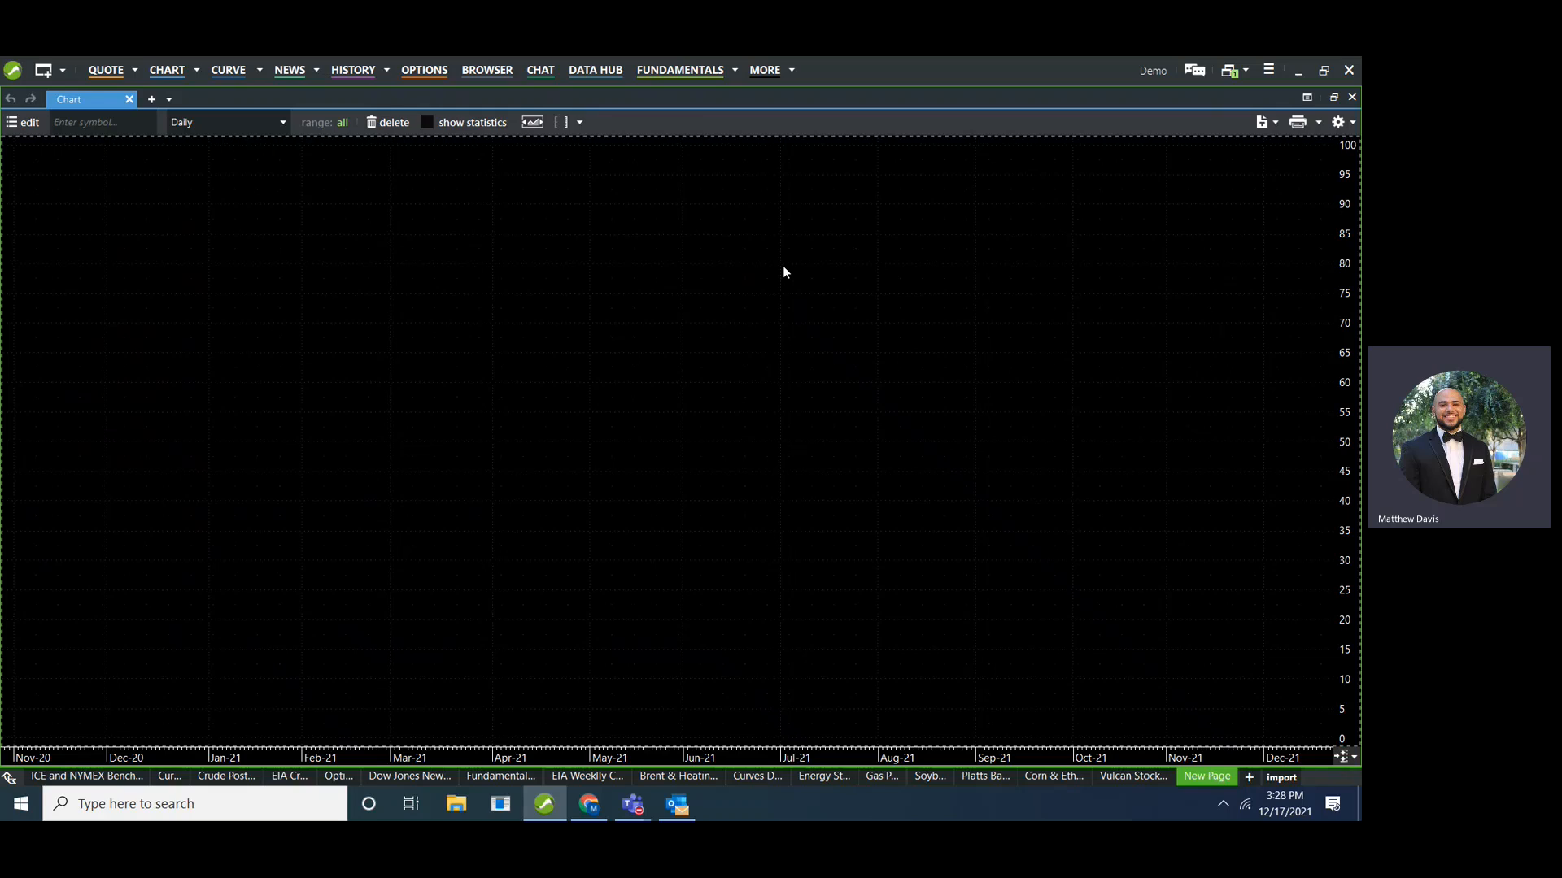
click(26, 130)
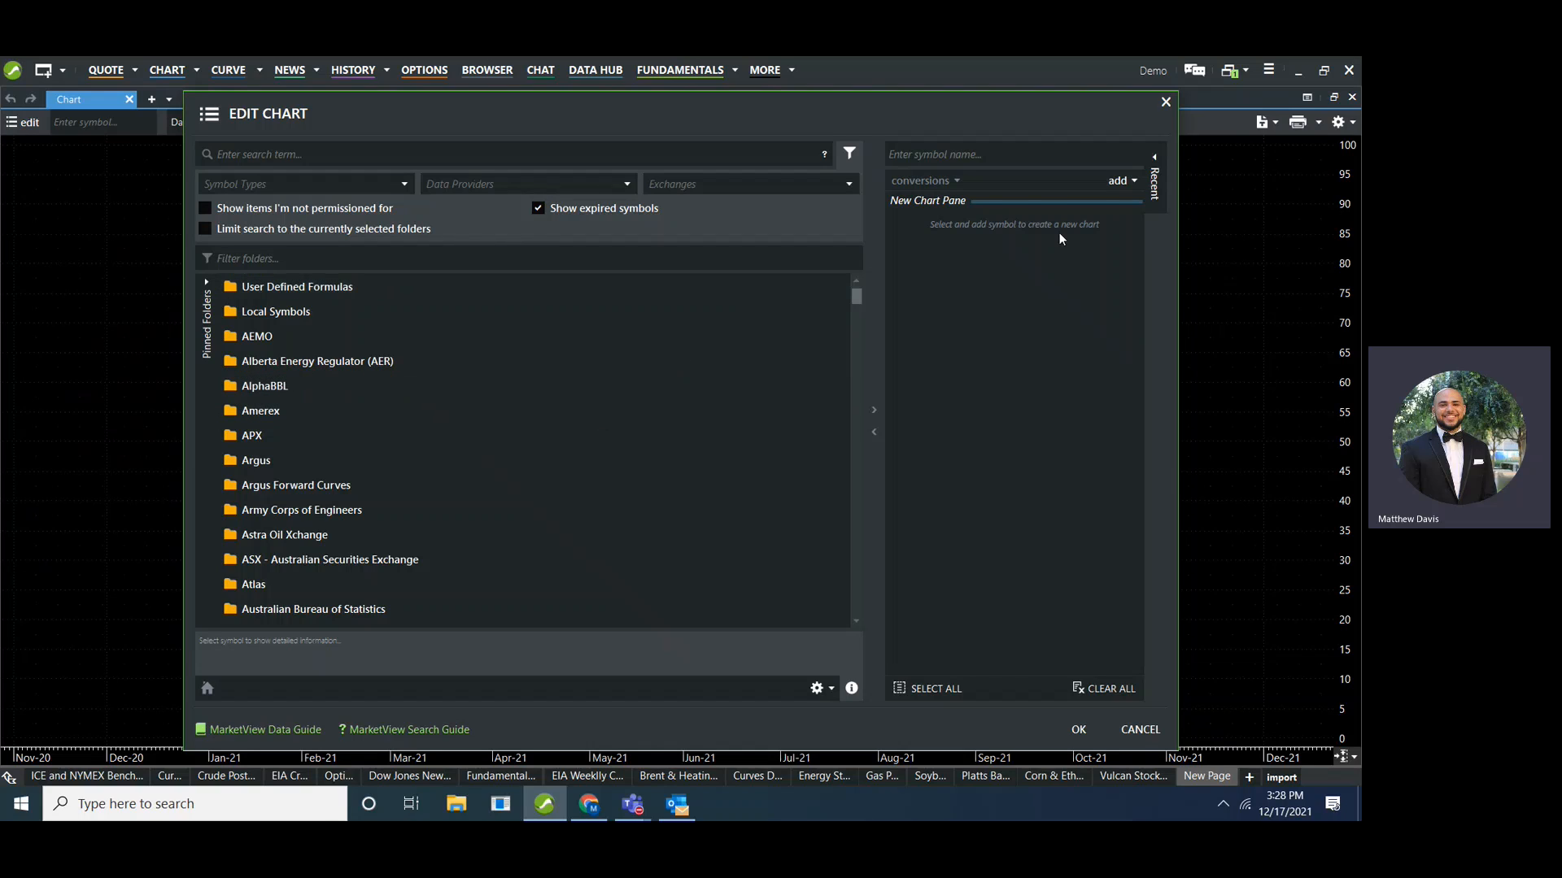
click(1155, 183)
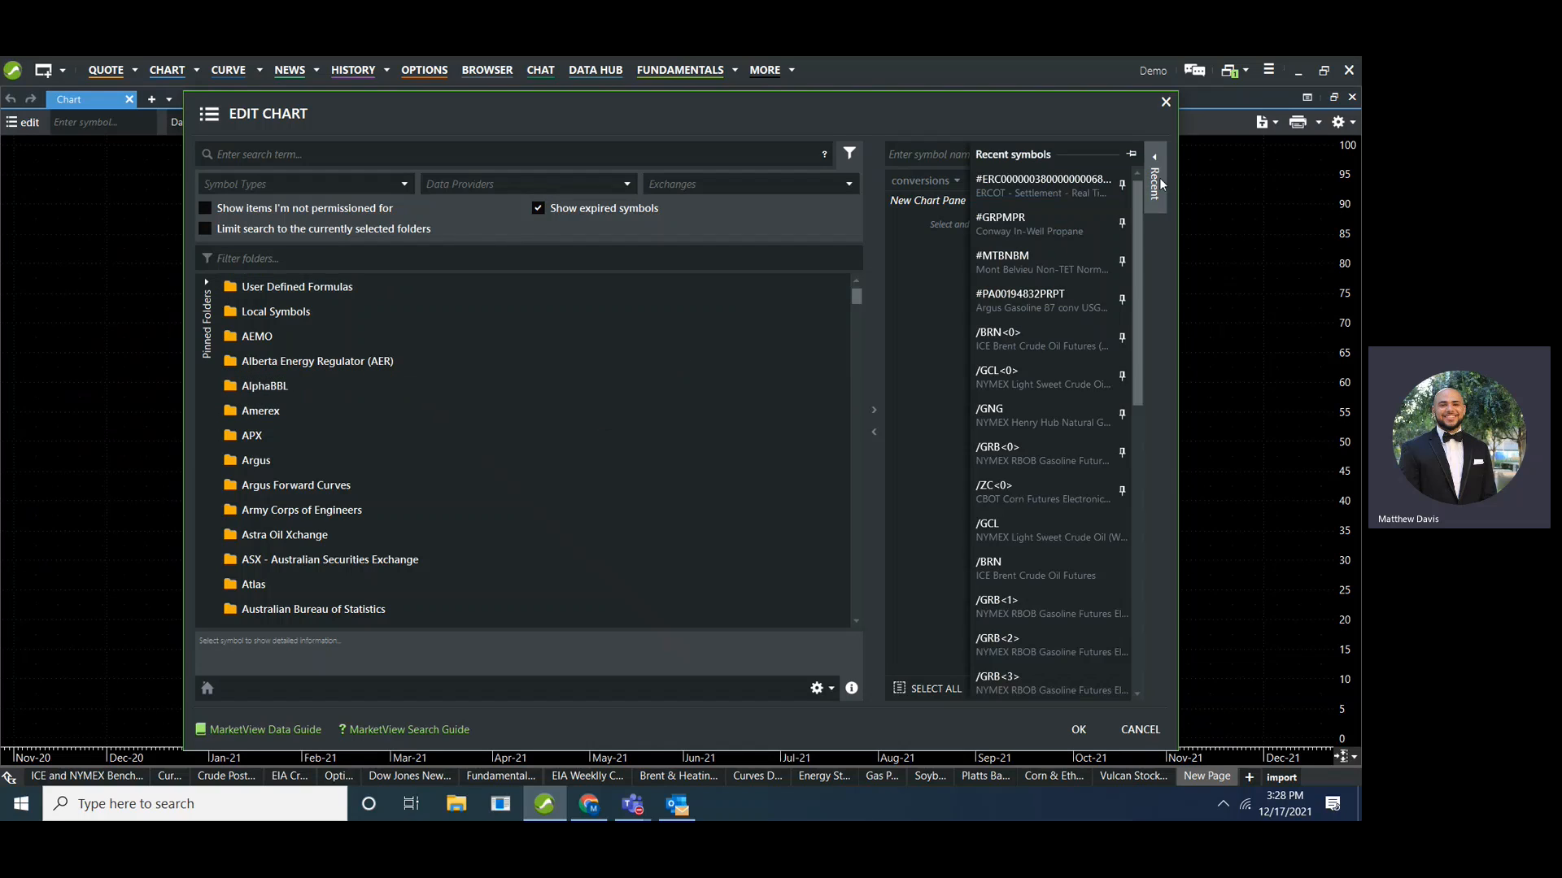
double_click(1037, 371)
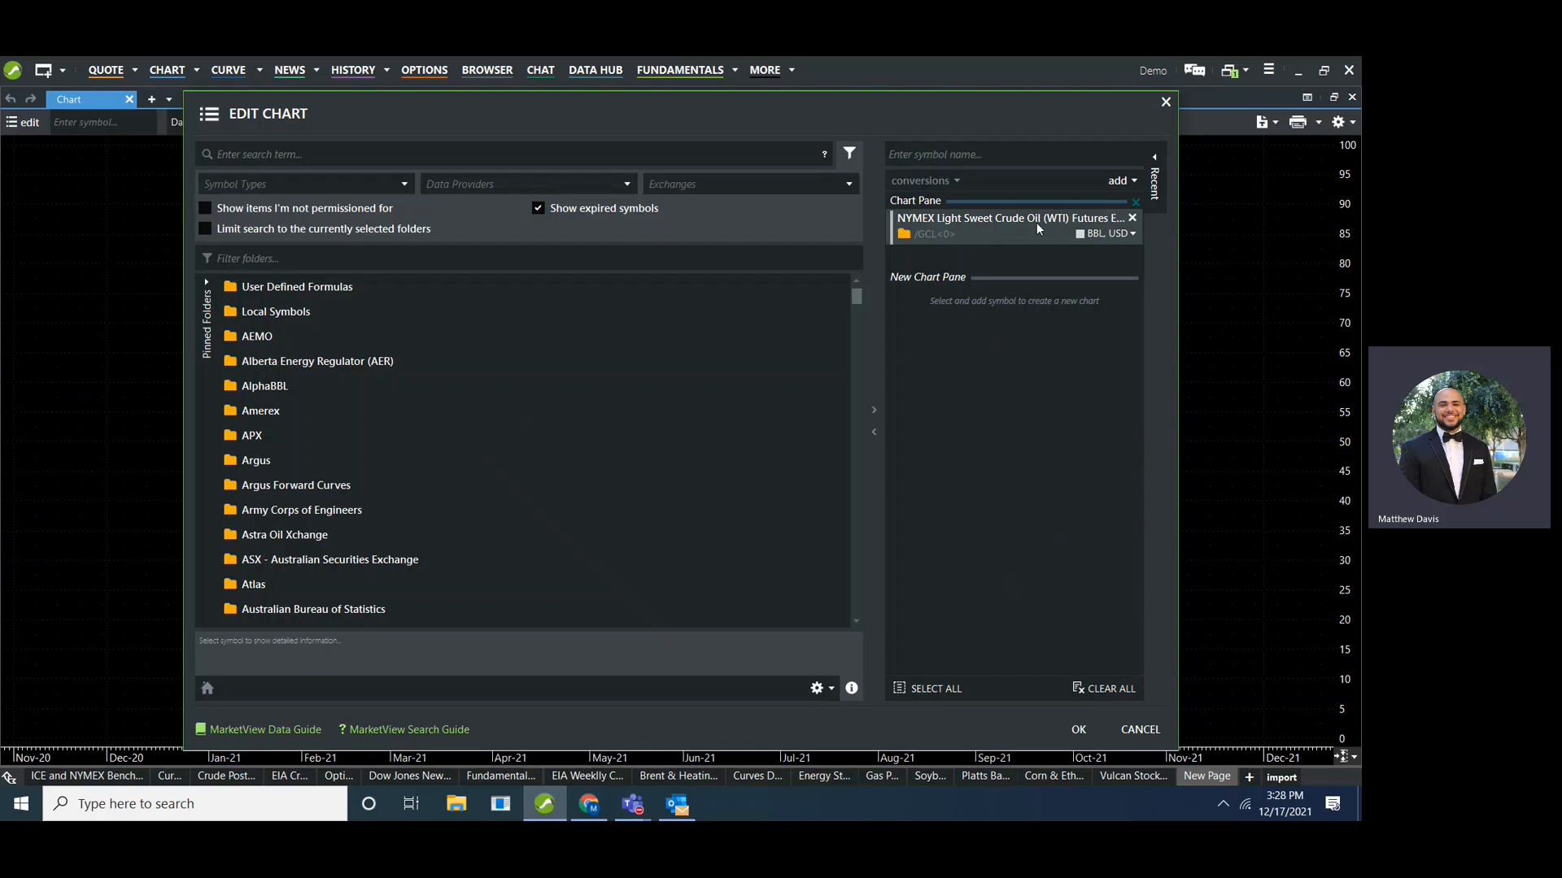
click(1079, 730)
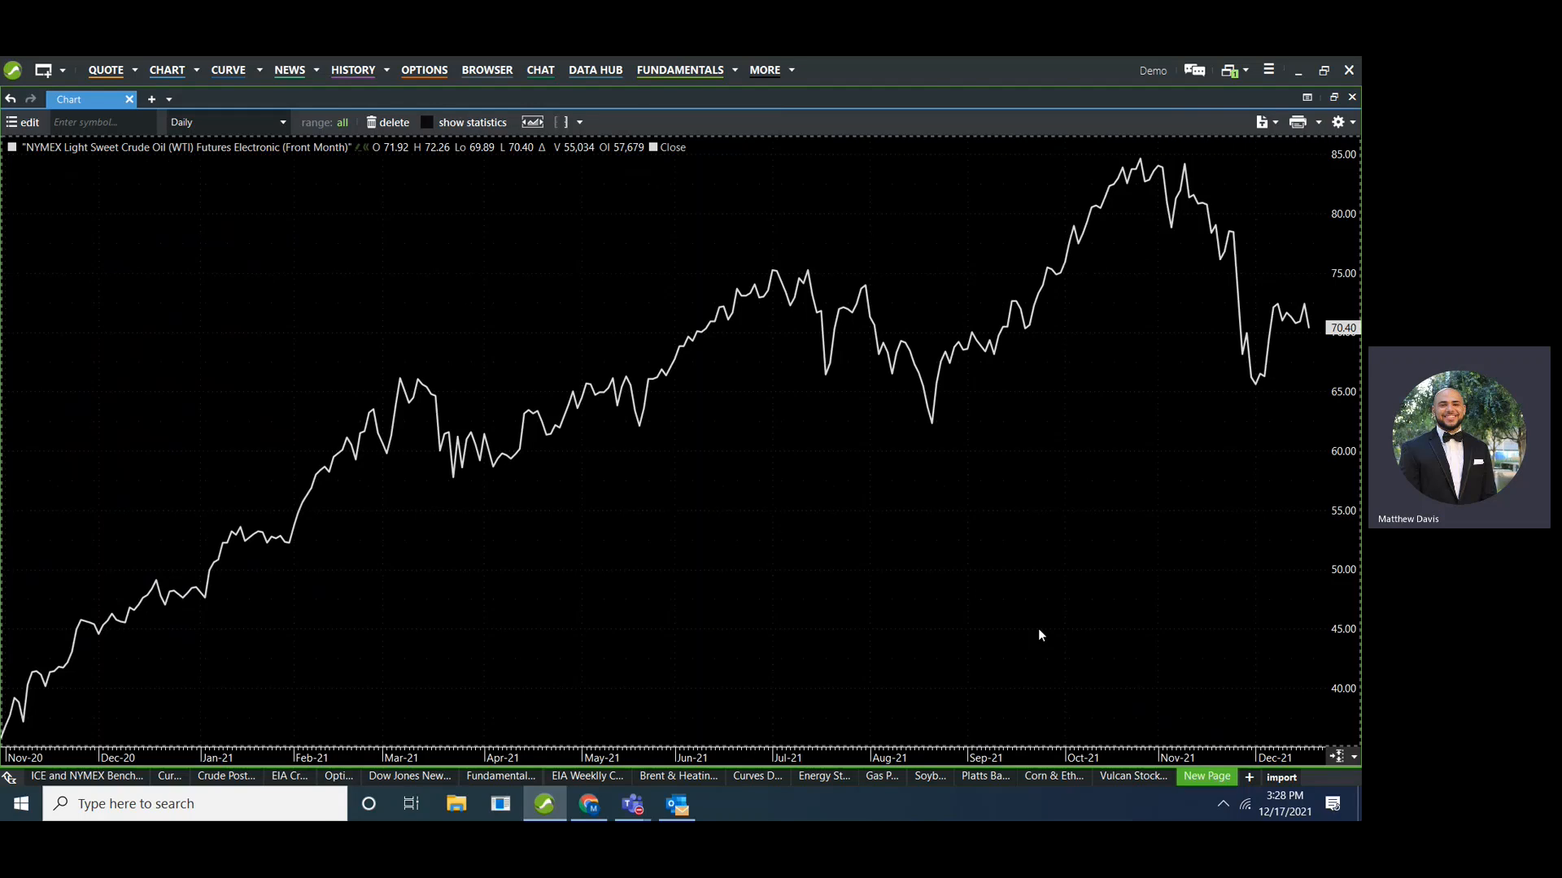
Limit the chart range to 100 records back and fit the data to the full chart width
click(342, 124)
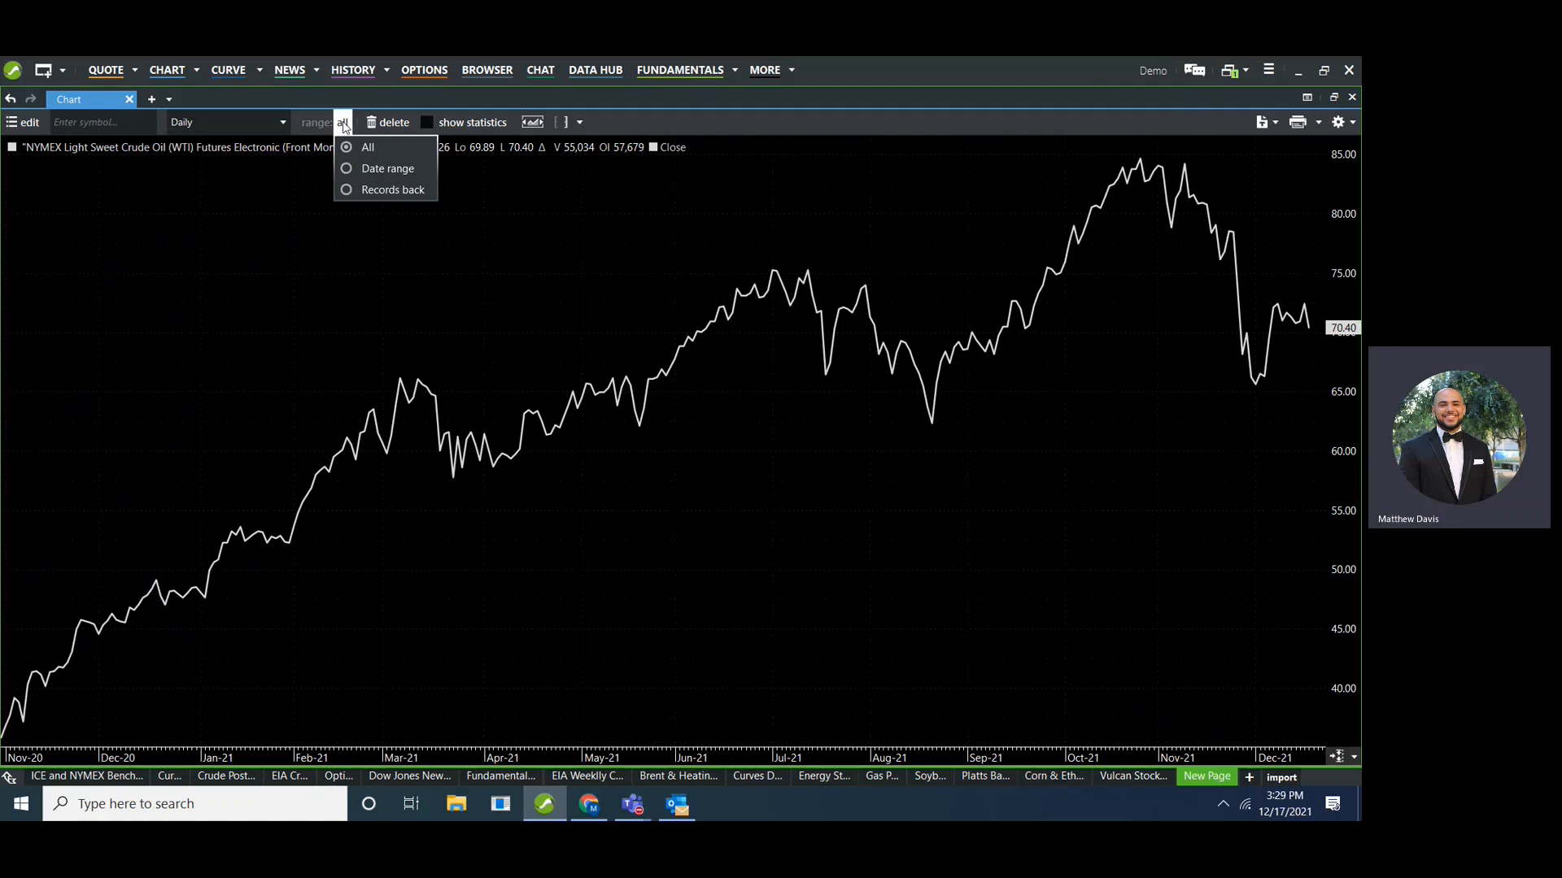
click(368, 168)
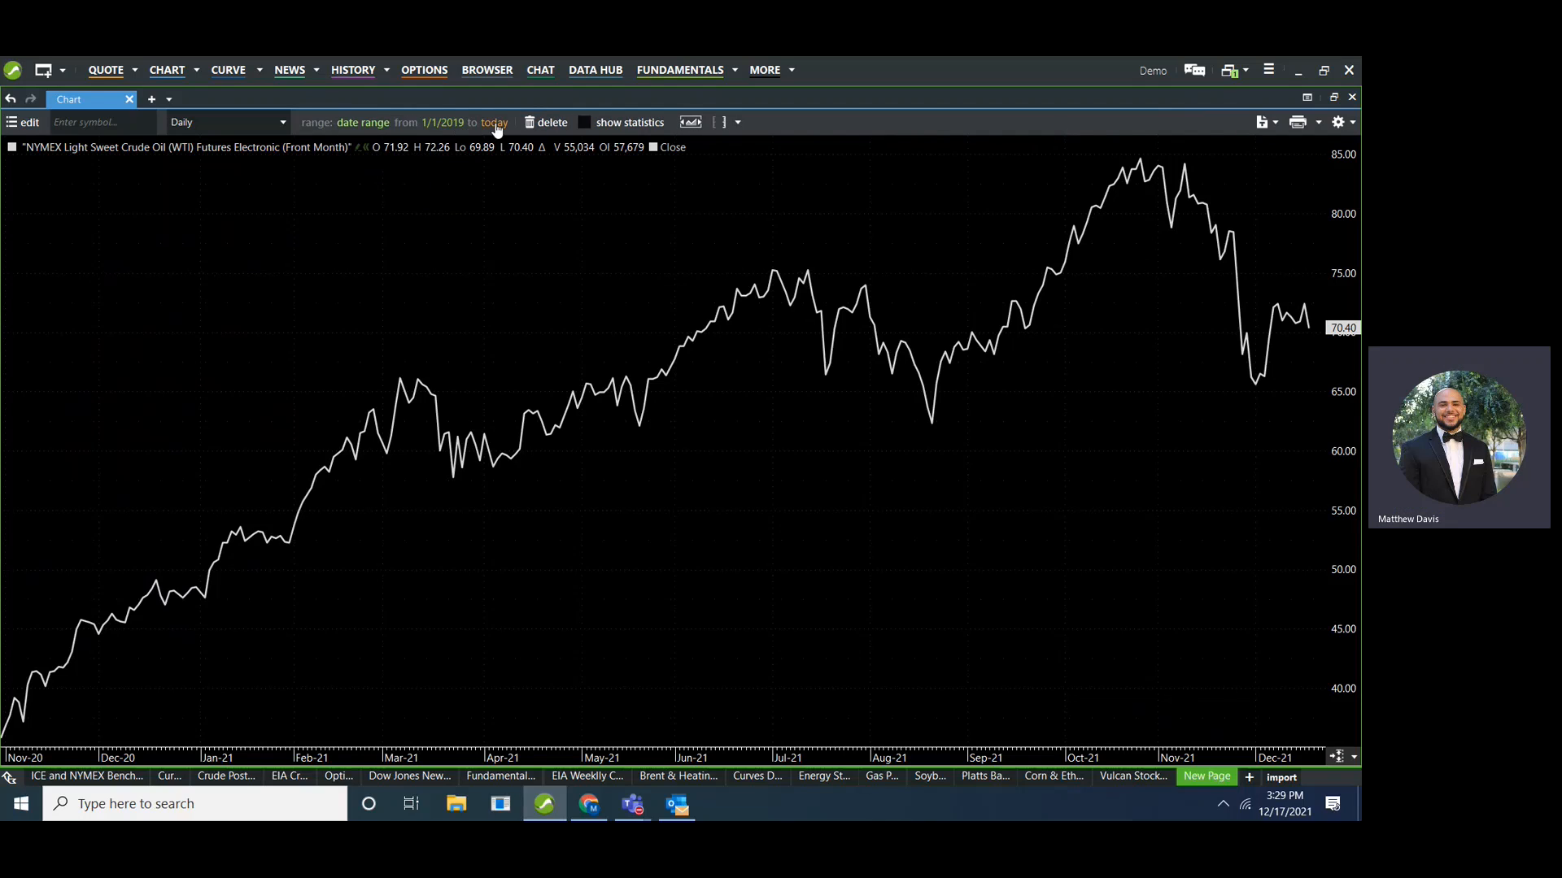
click(362, 122)
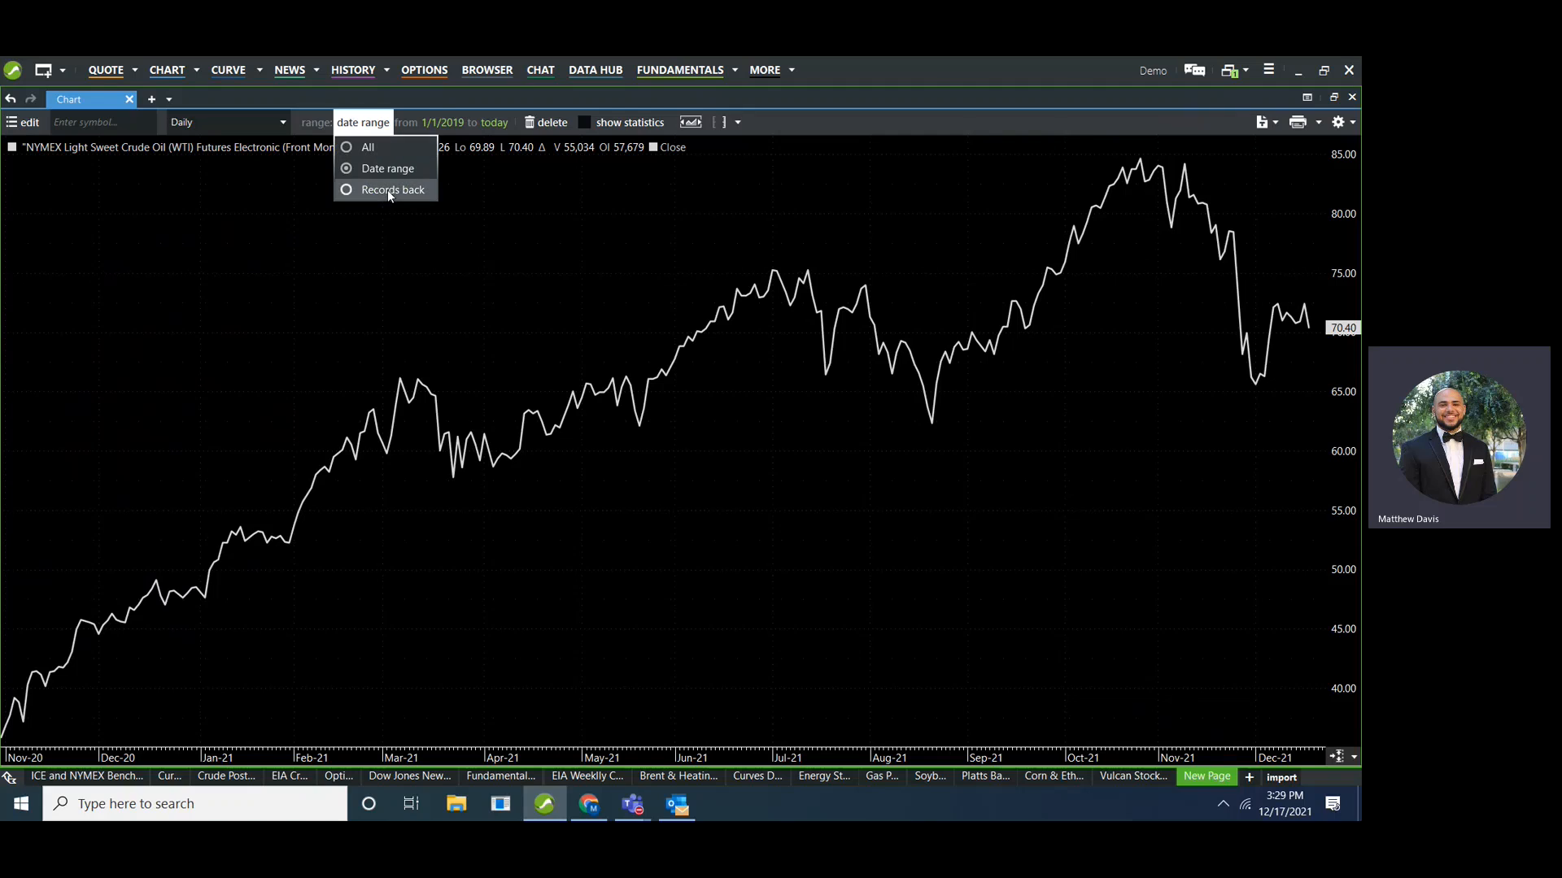
click(387, 189)
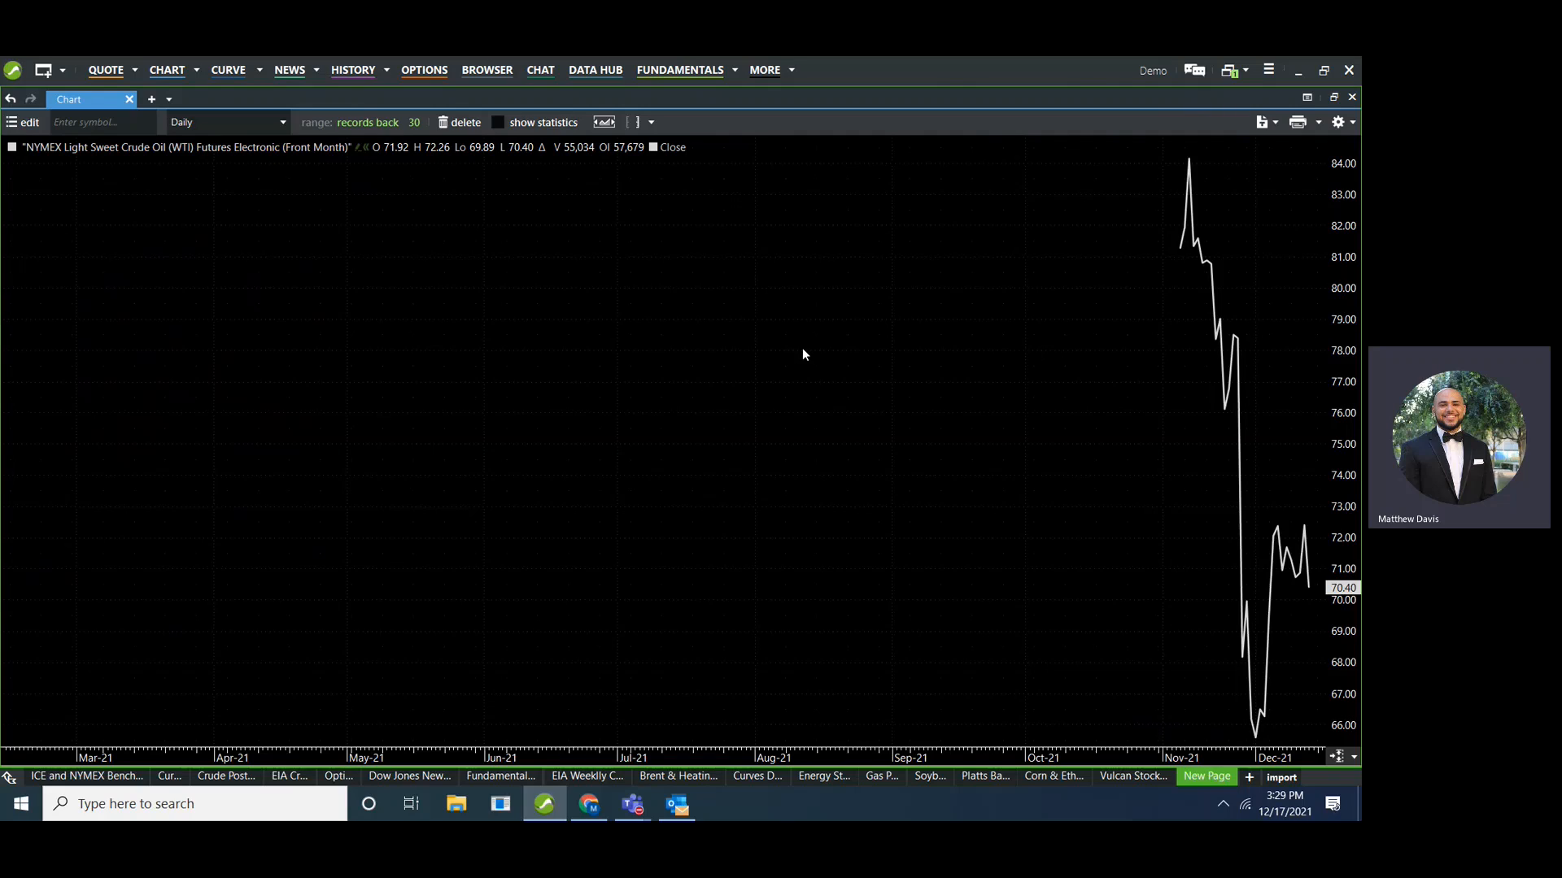
click(419, 130)
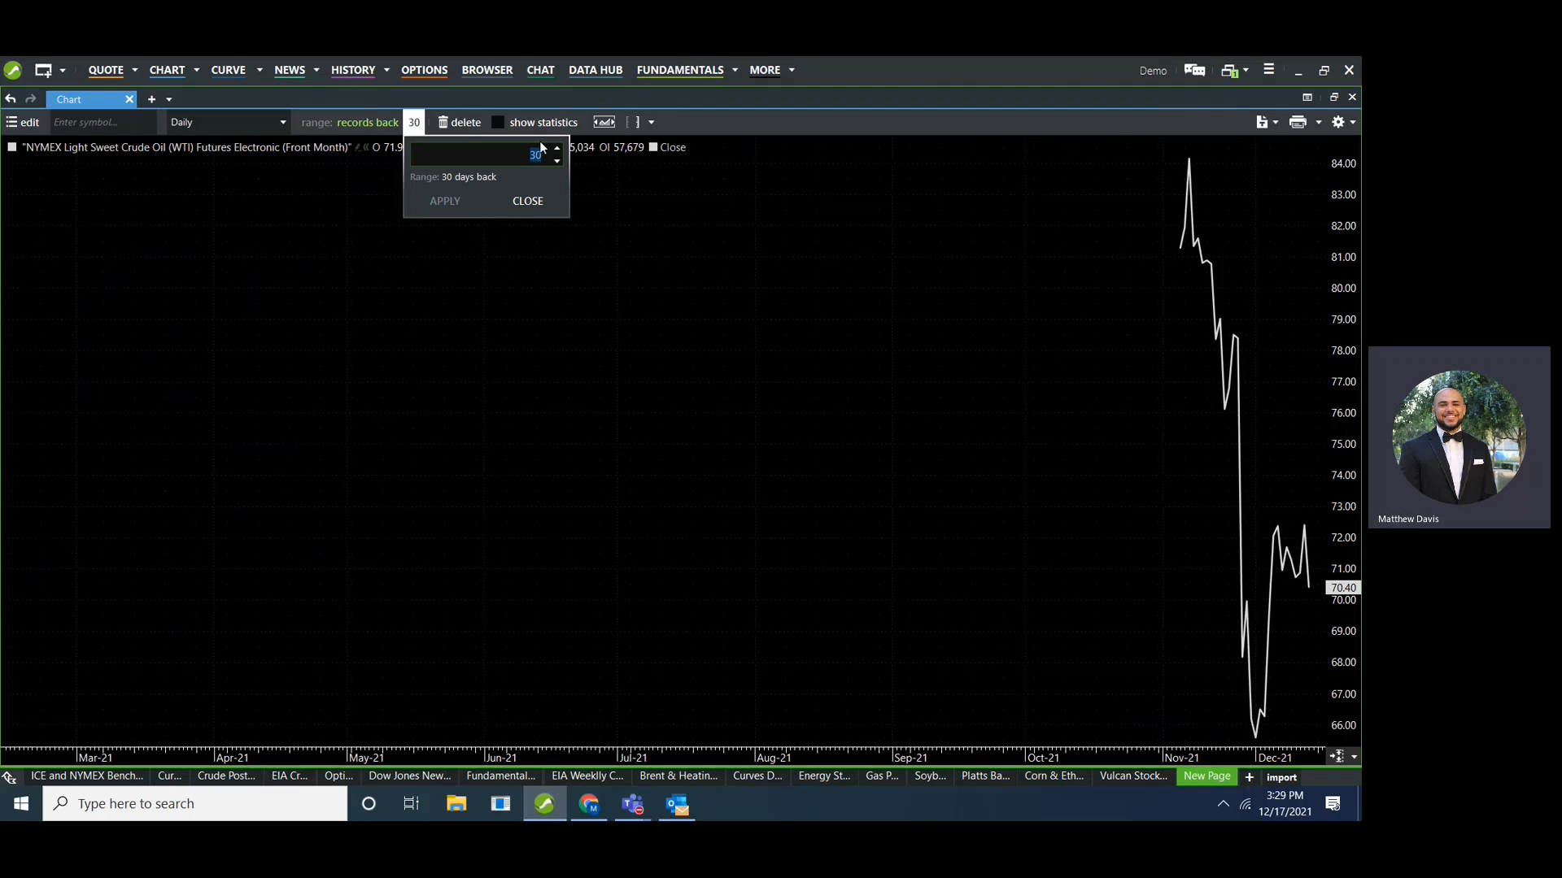
text(100)
key(Return)
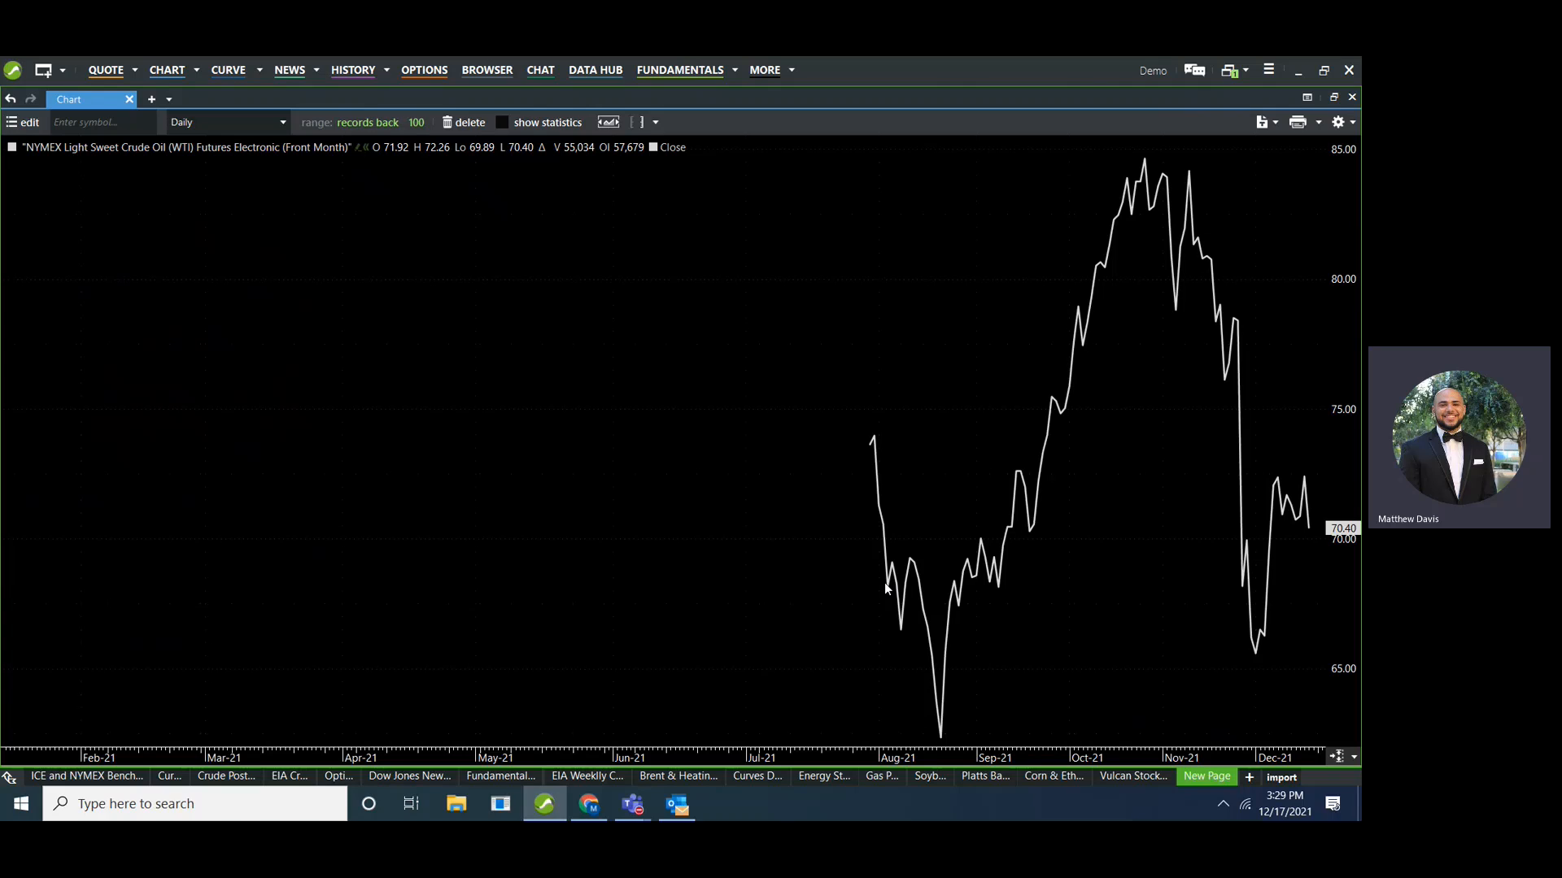
click(618, 128)
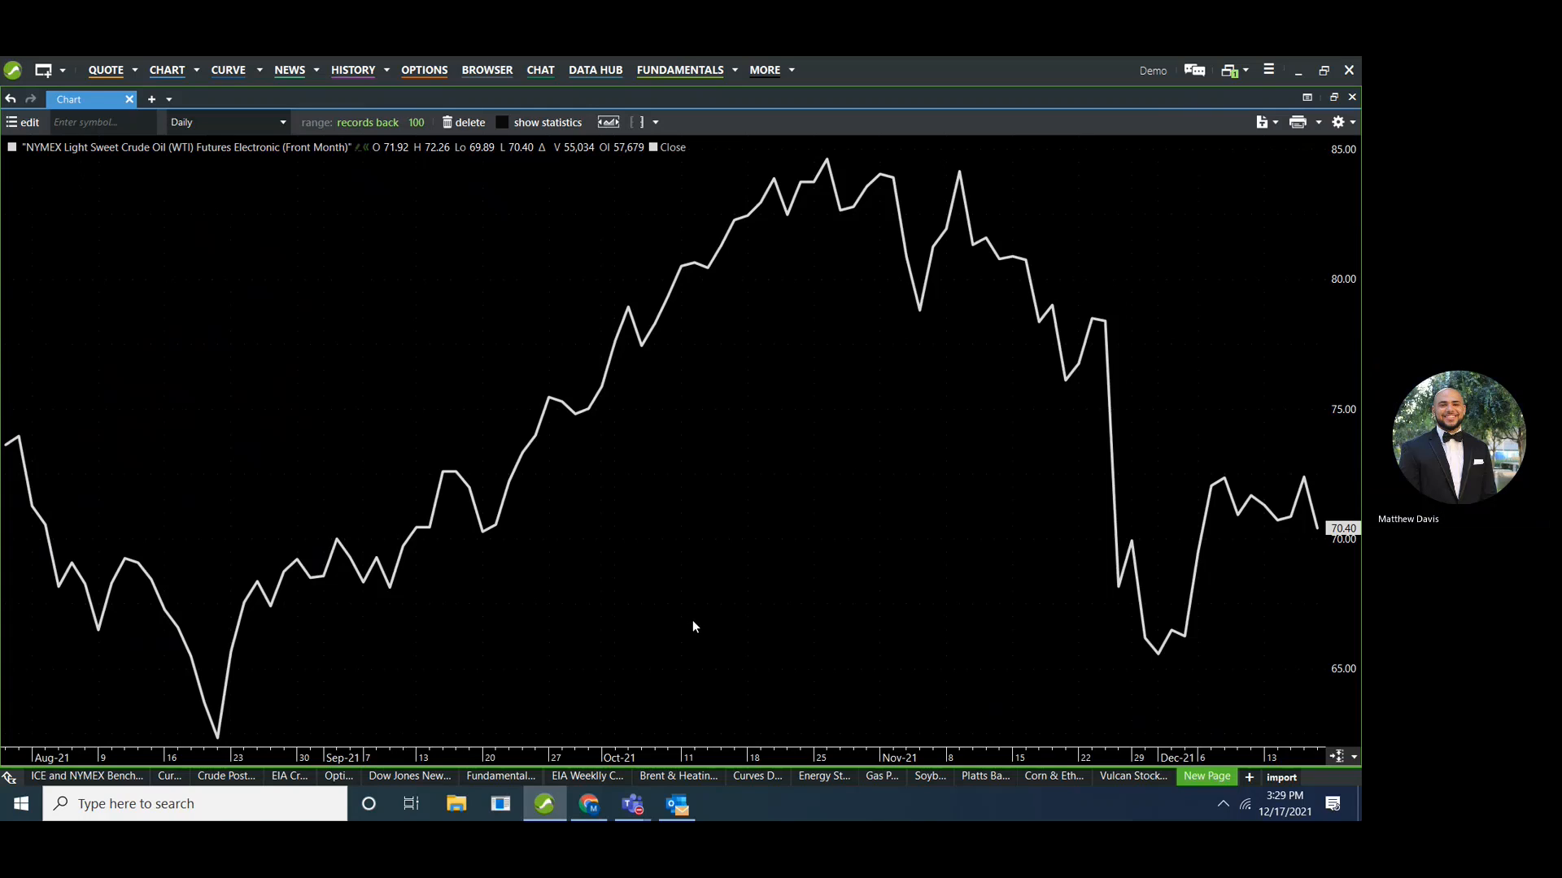
Set the chart range back to All and compress the time axis so it starts around Nov-20
click(398, 129)
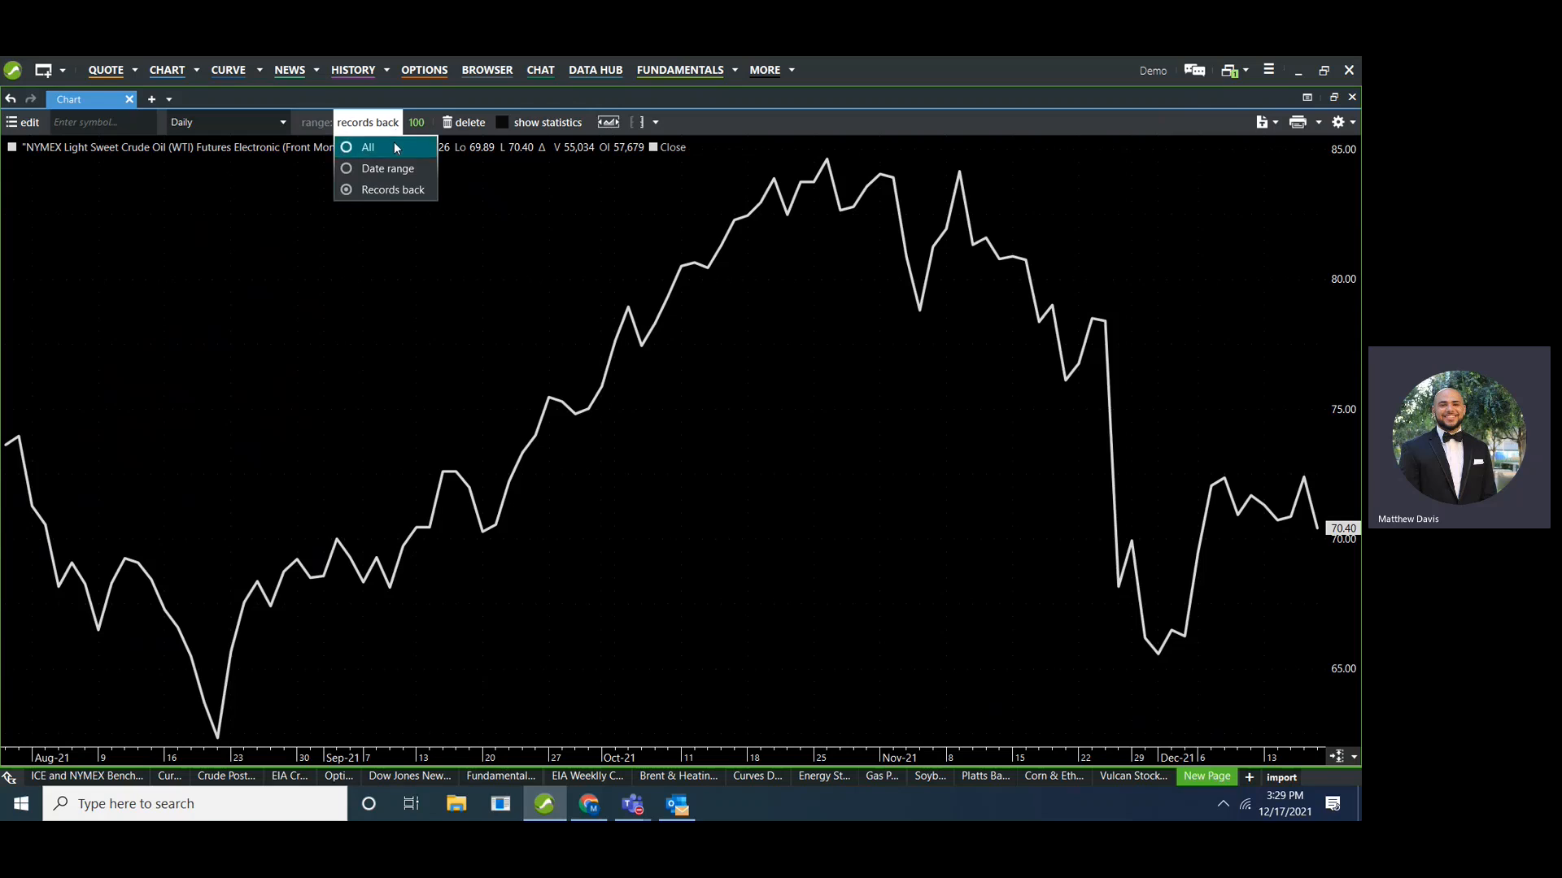
click(398, 147)
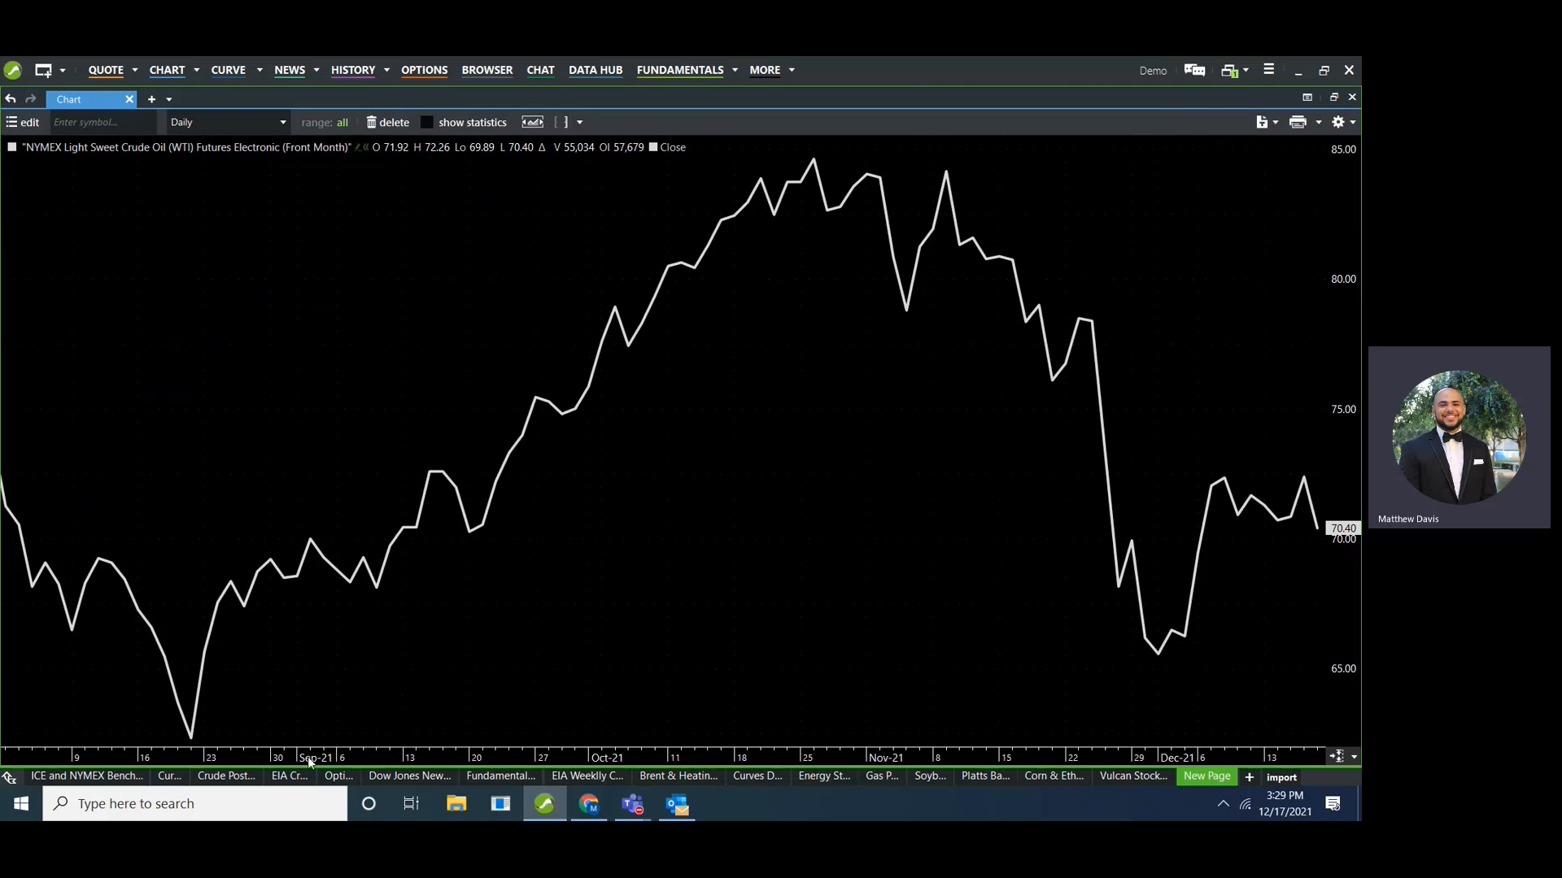
drag(308, 758, 961, 765)
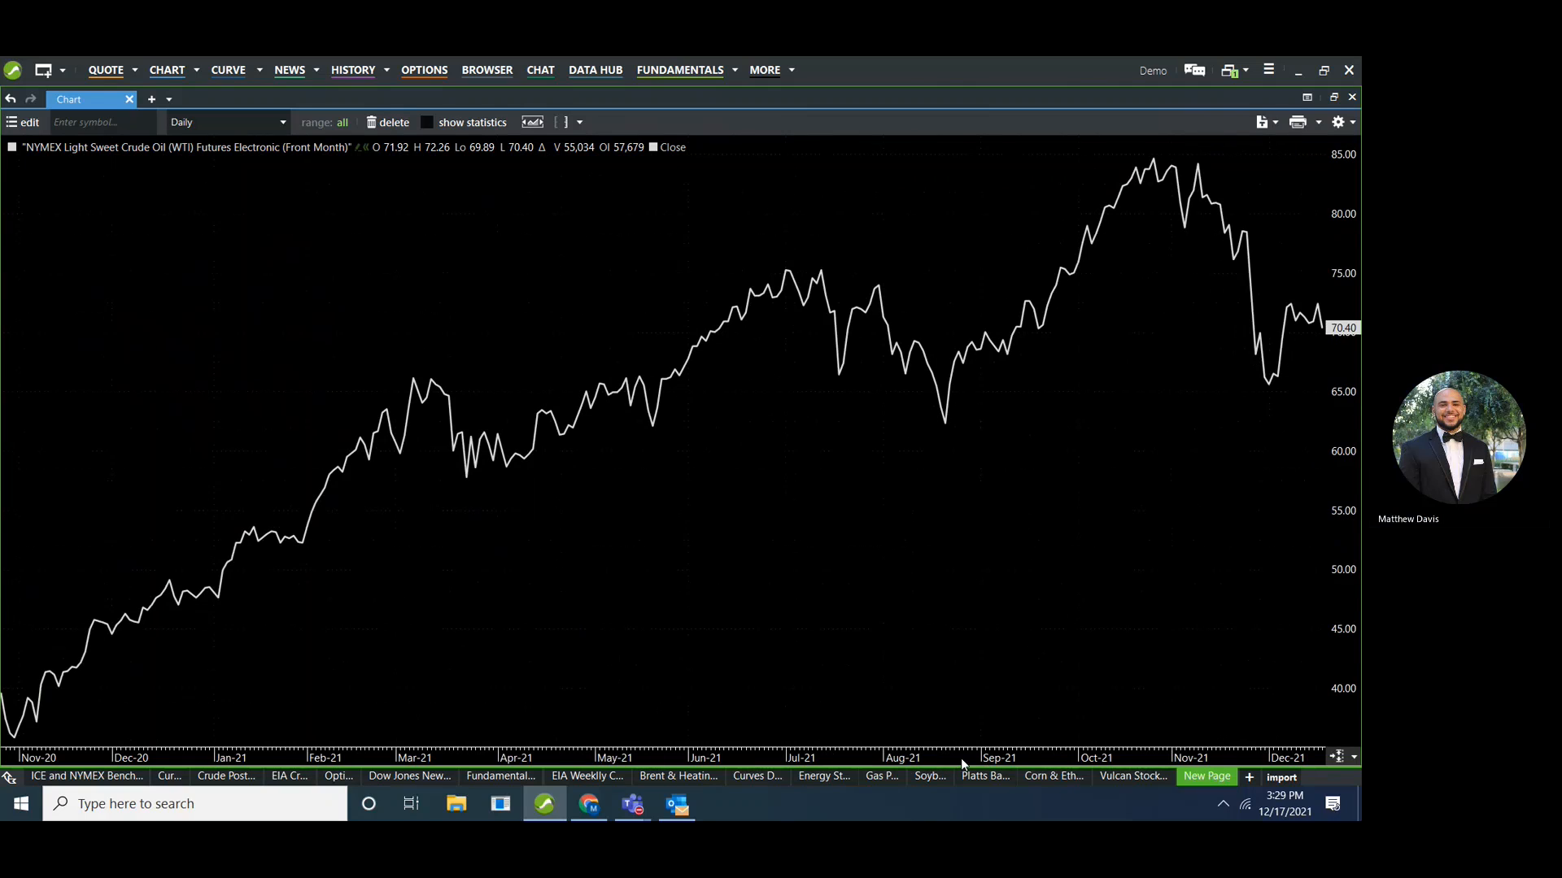
Switch the chart interval to Seasonal Daily and add 2018 to the seasonal years shown
click(281, 124)
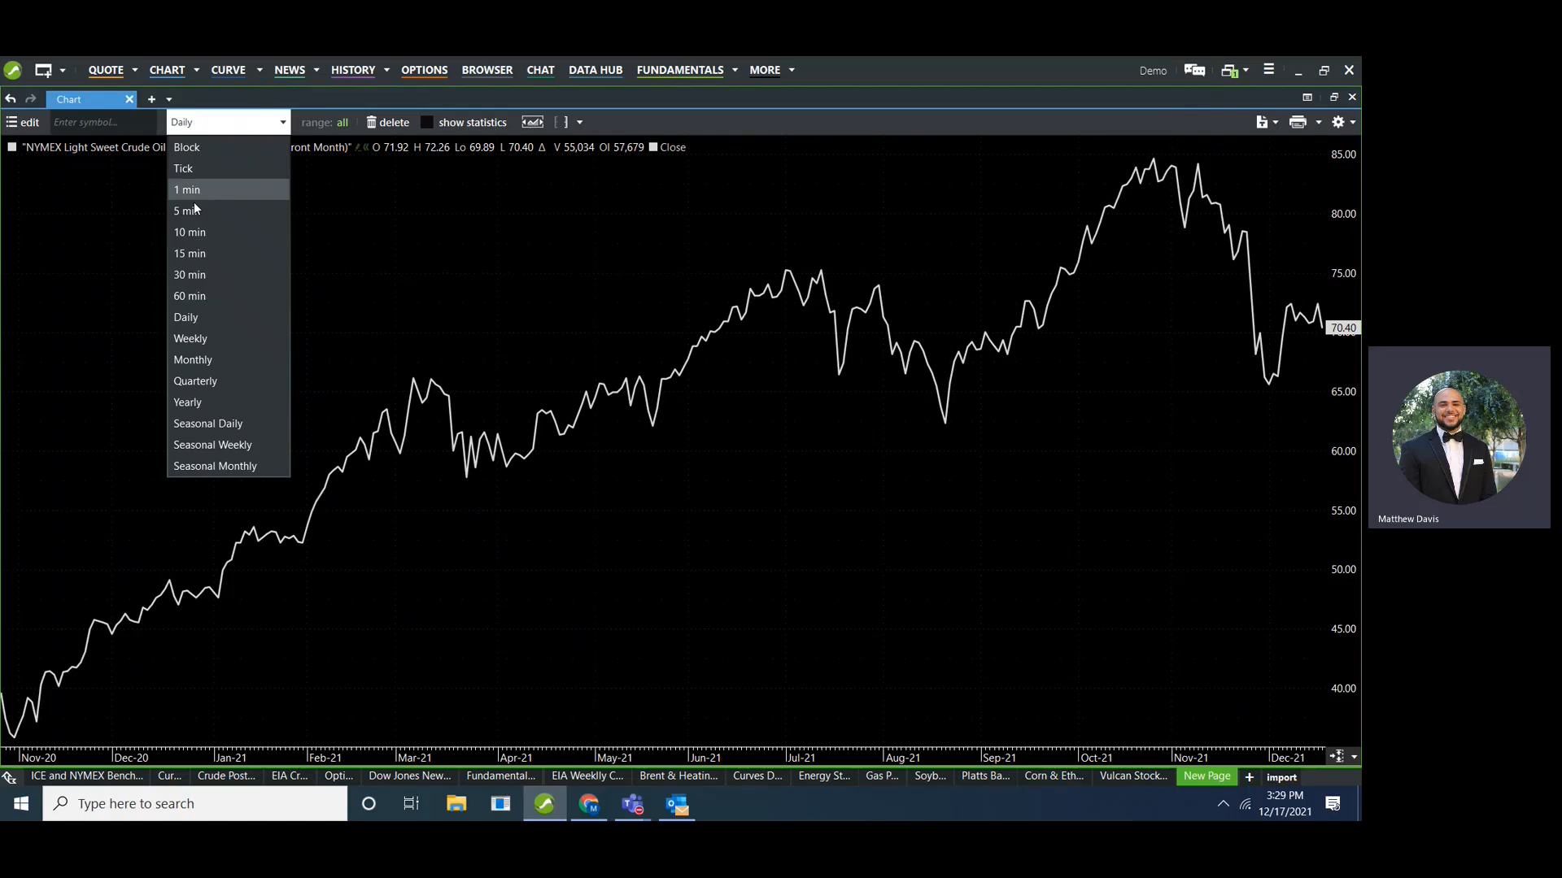
click(256, 427)
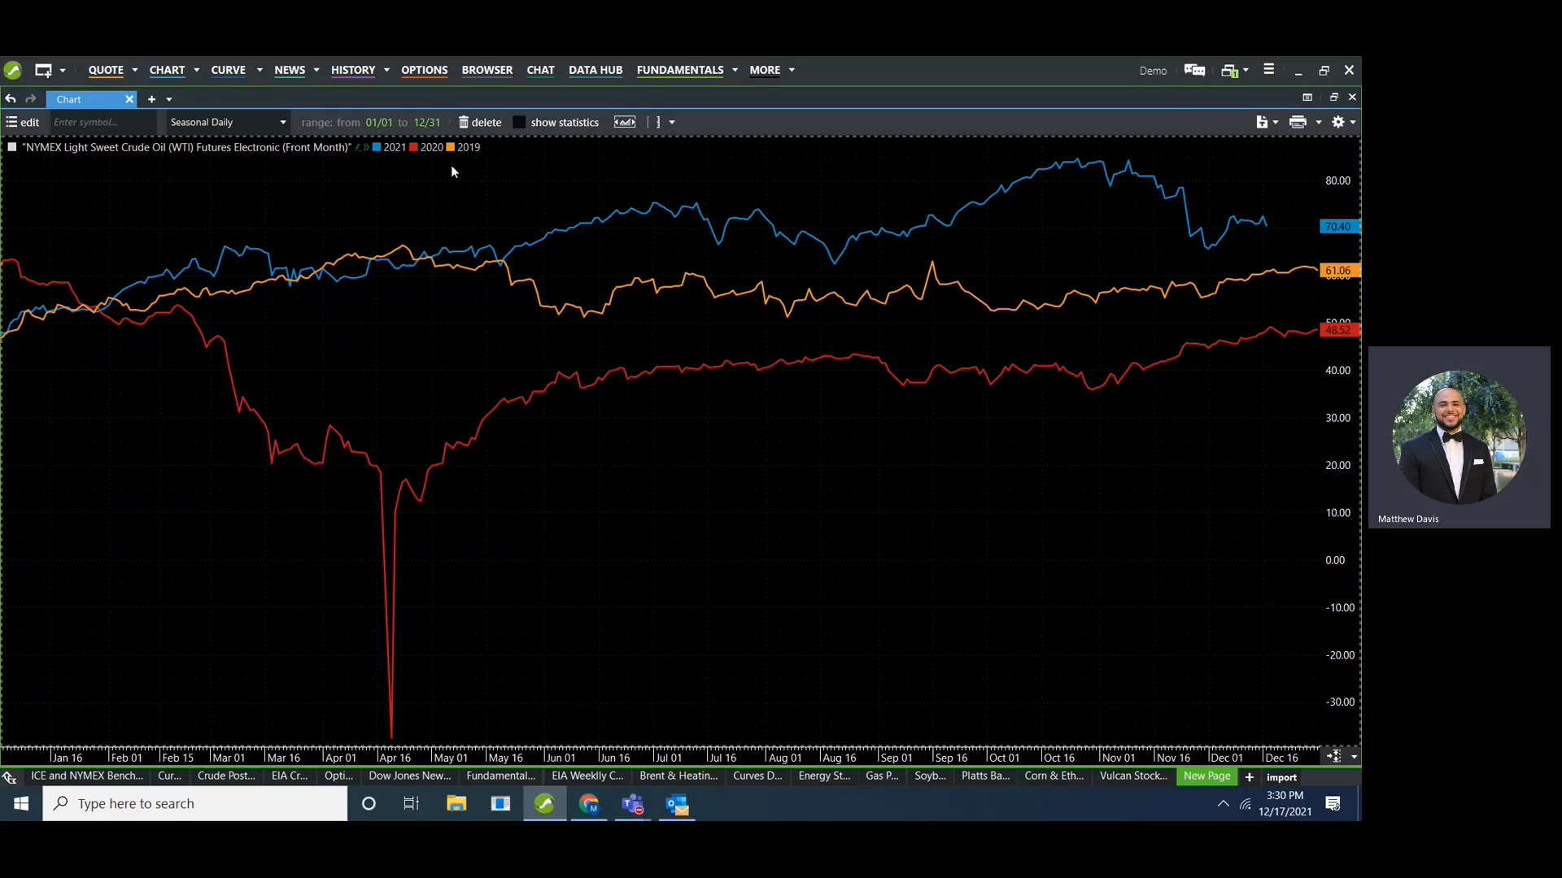
right_click(478, 208)
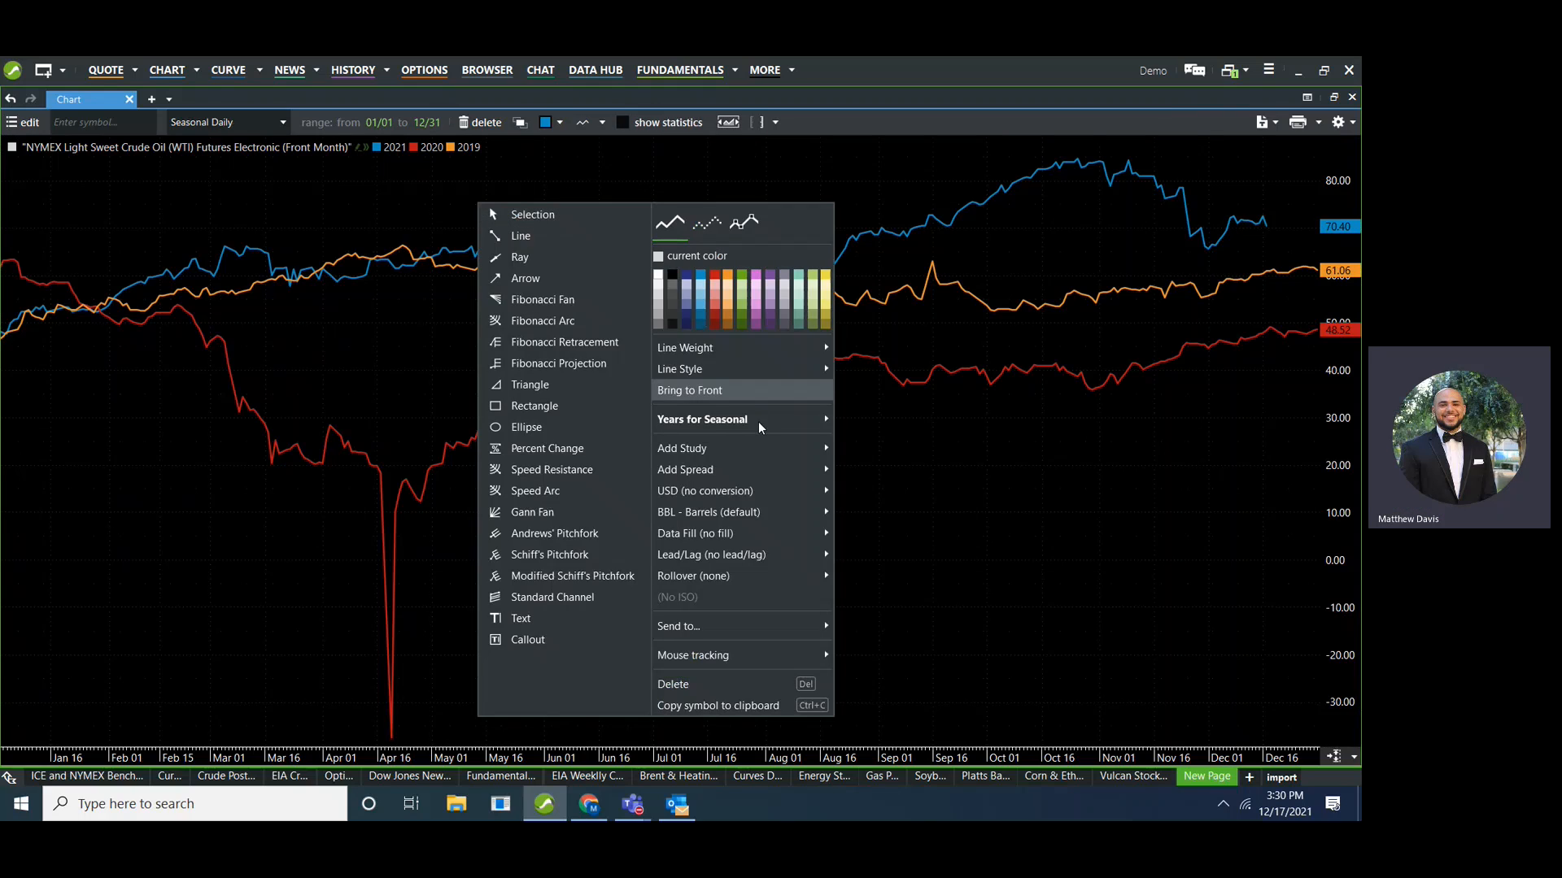
mouse_move(760, 425)
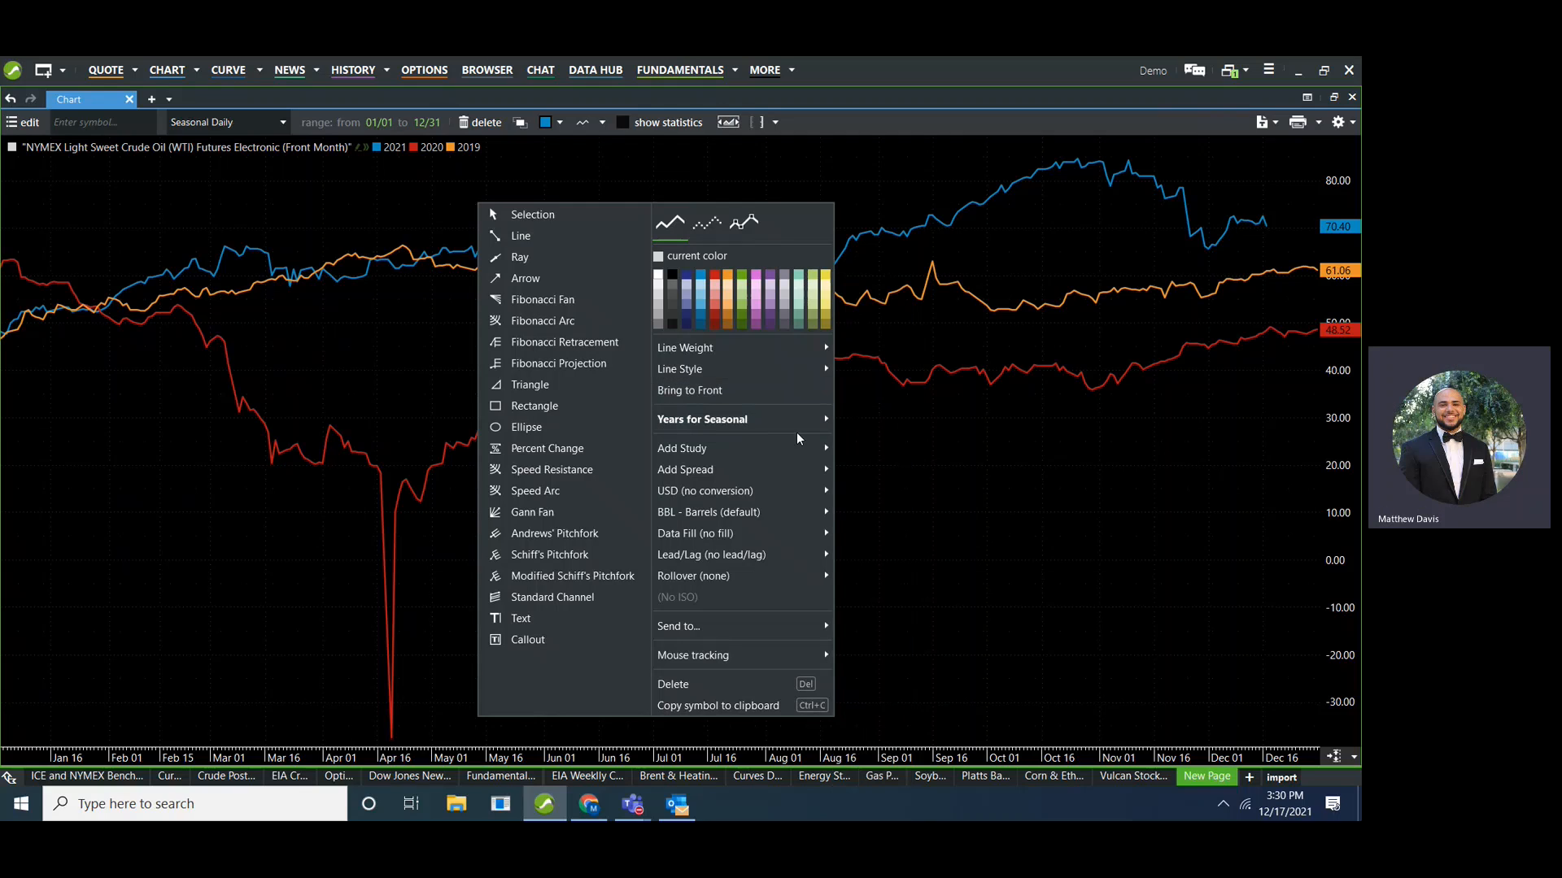
click(847, 353)
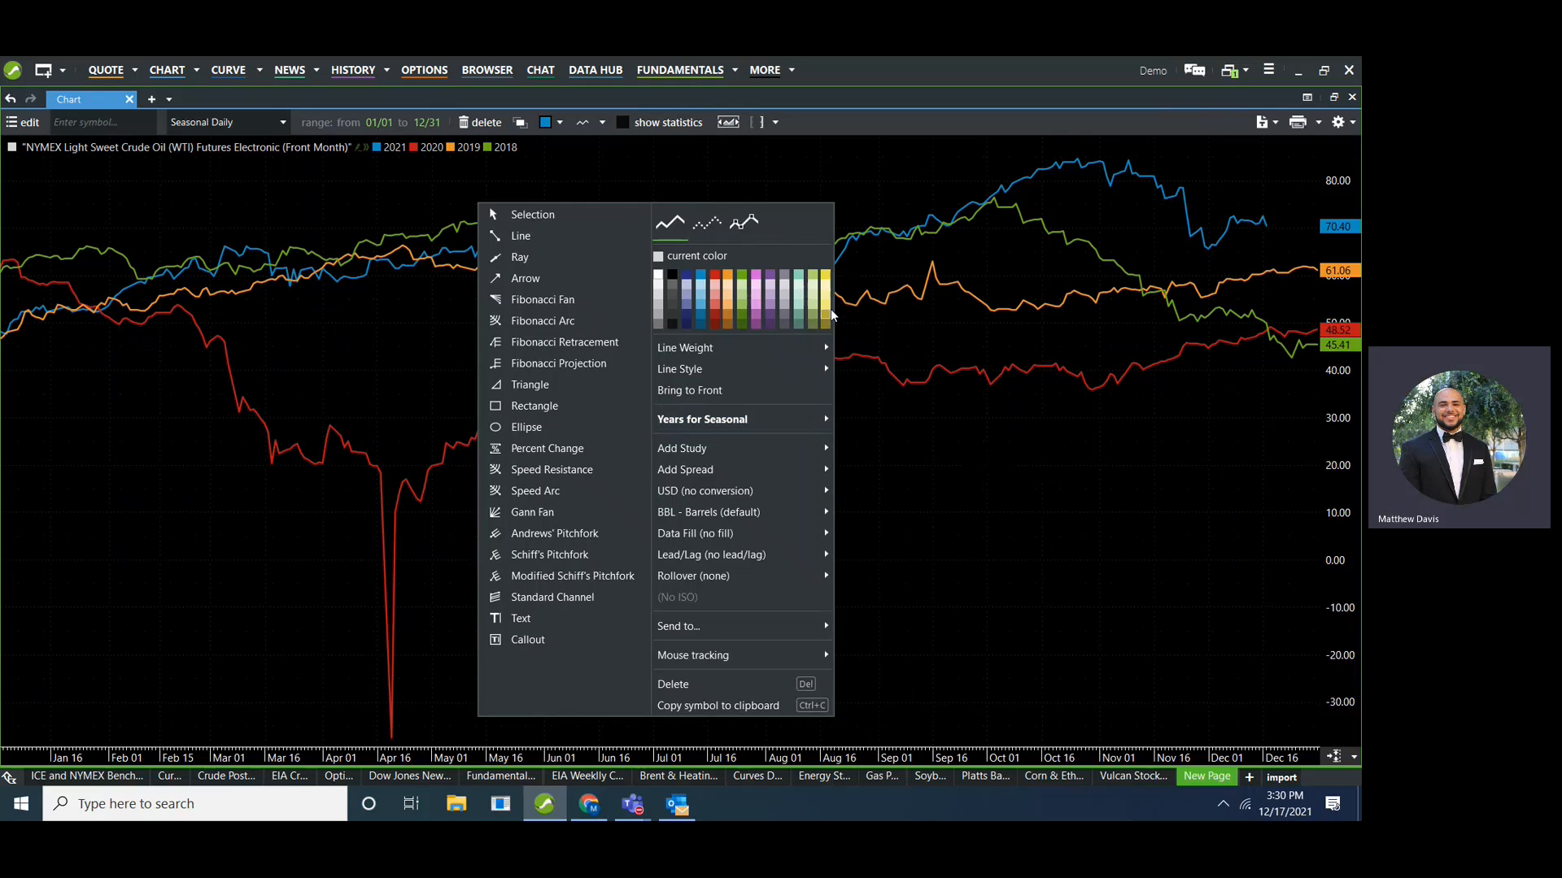
click(907, 322)
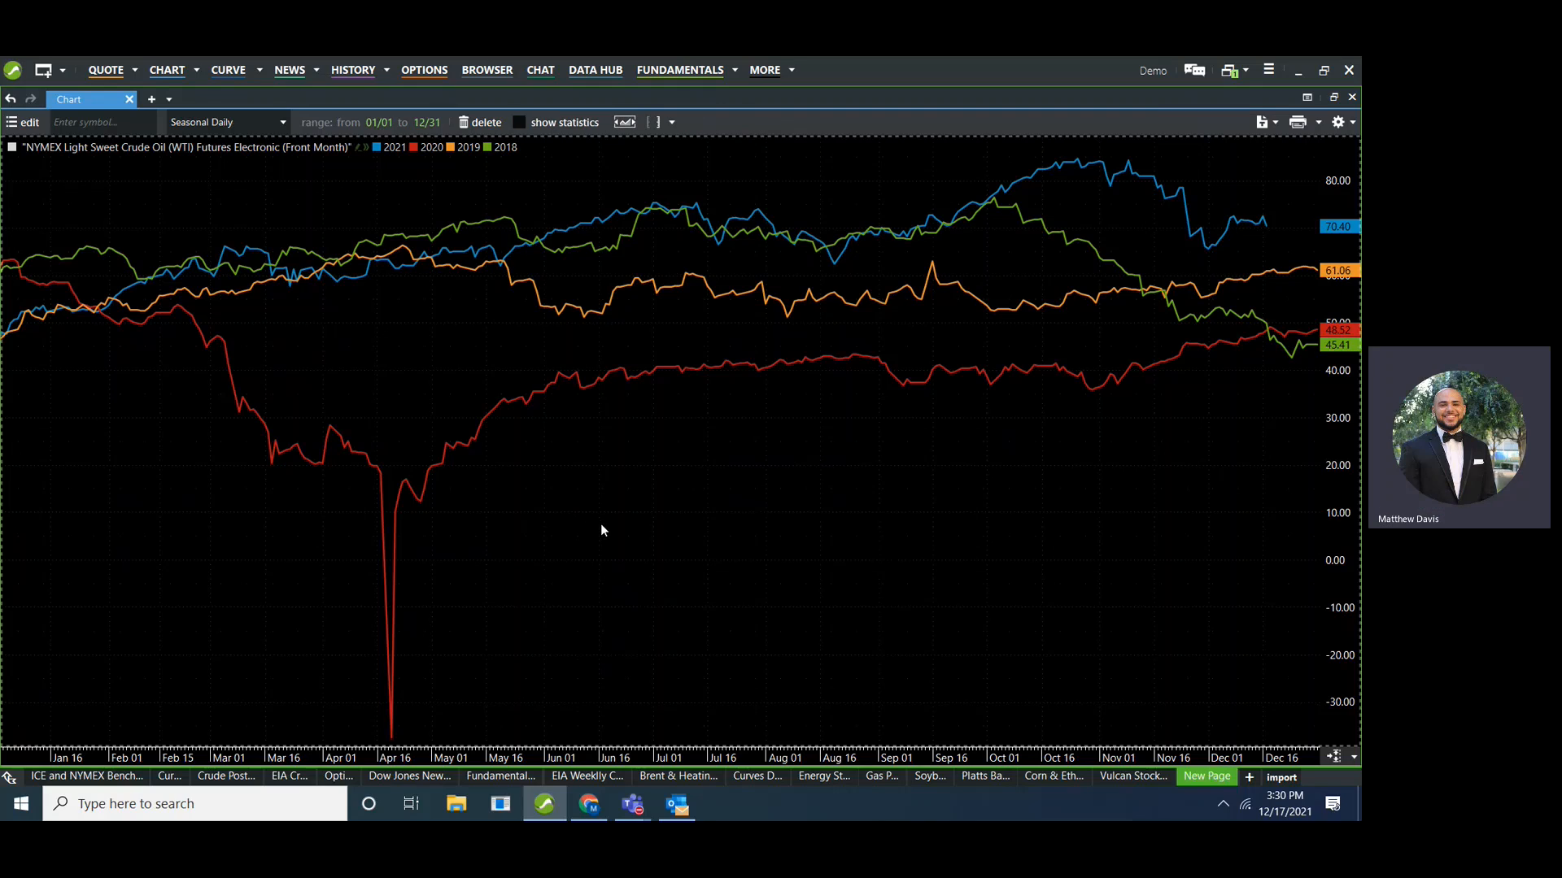
Return the chart interval to Daily
click(283, 122)
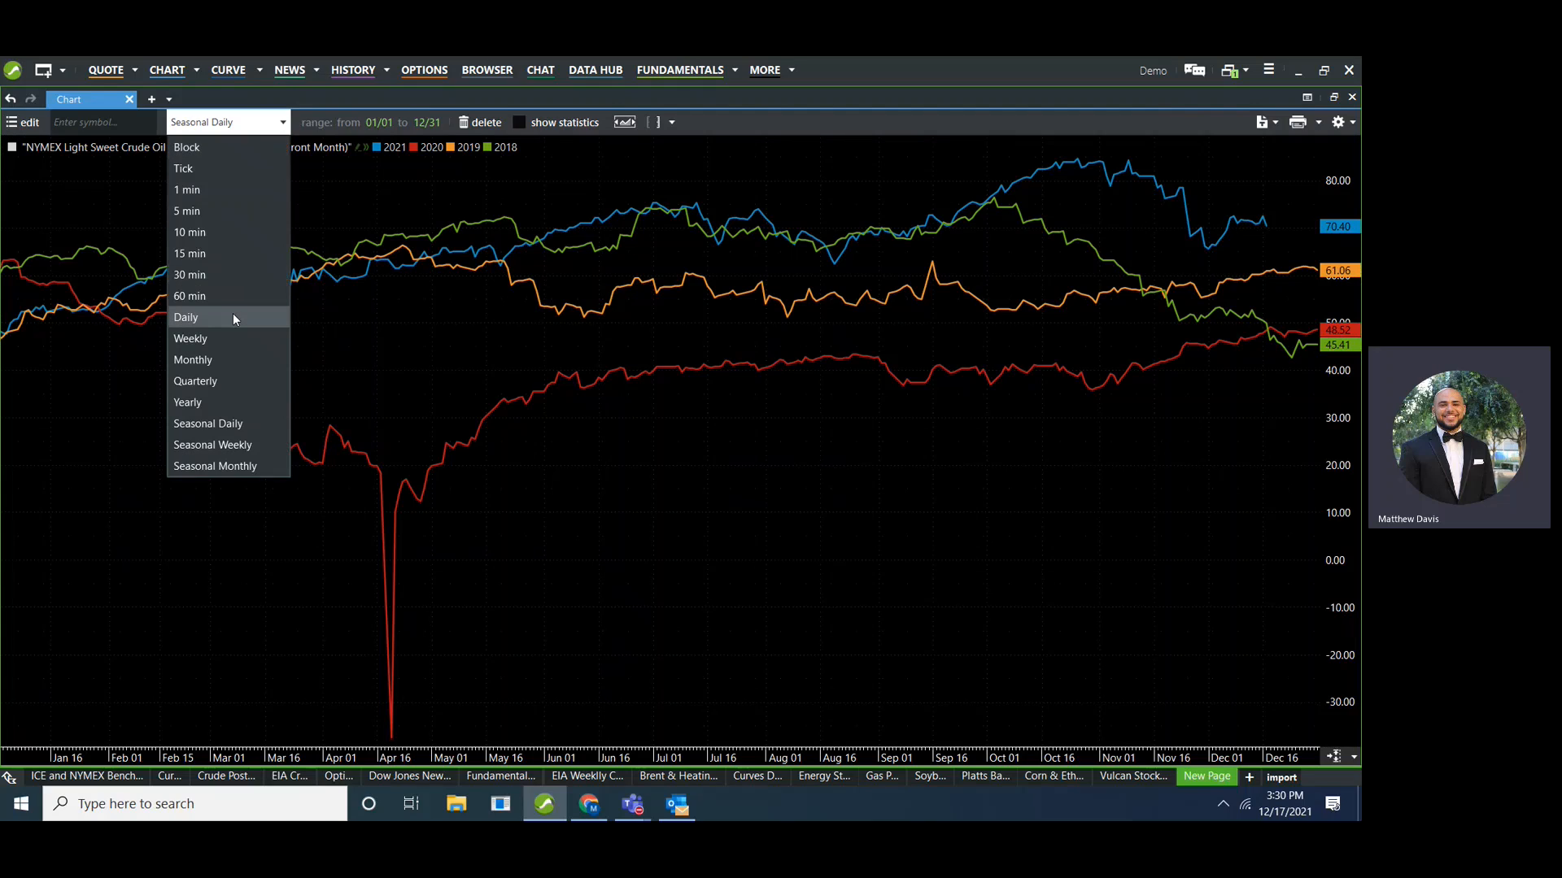
click(233, 318)
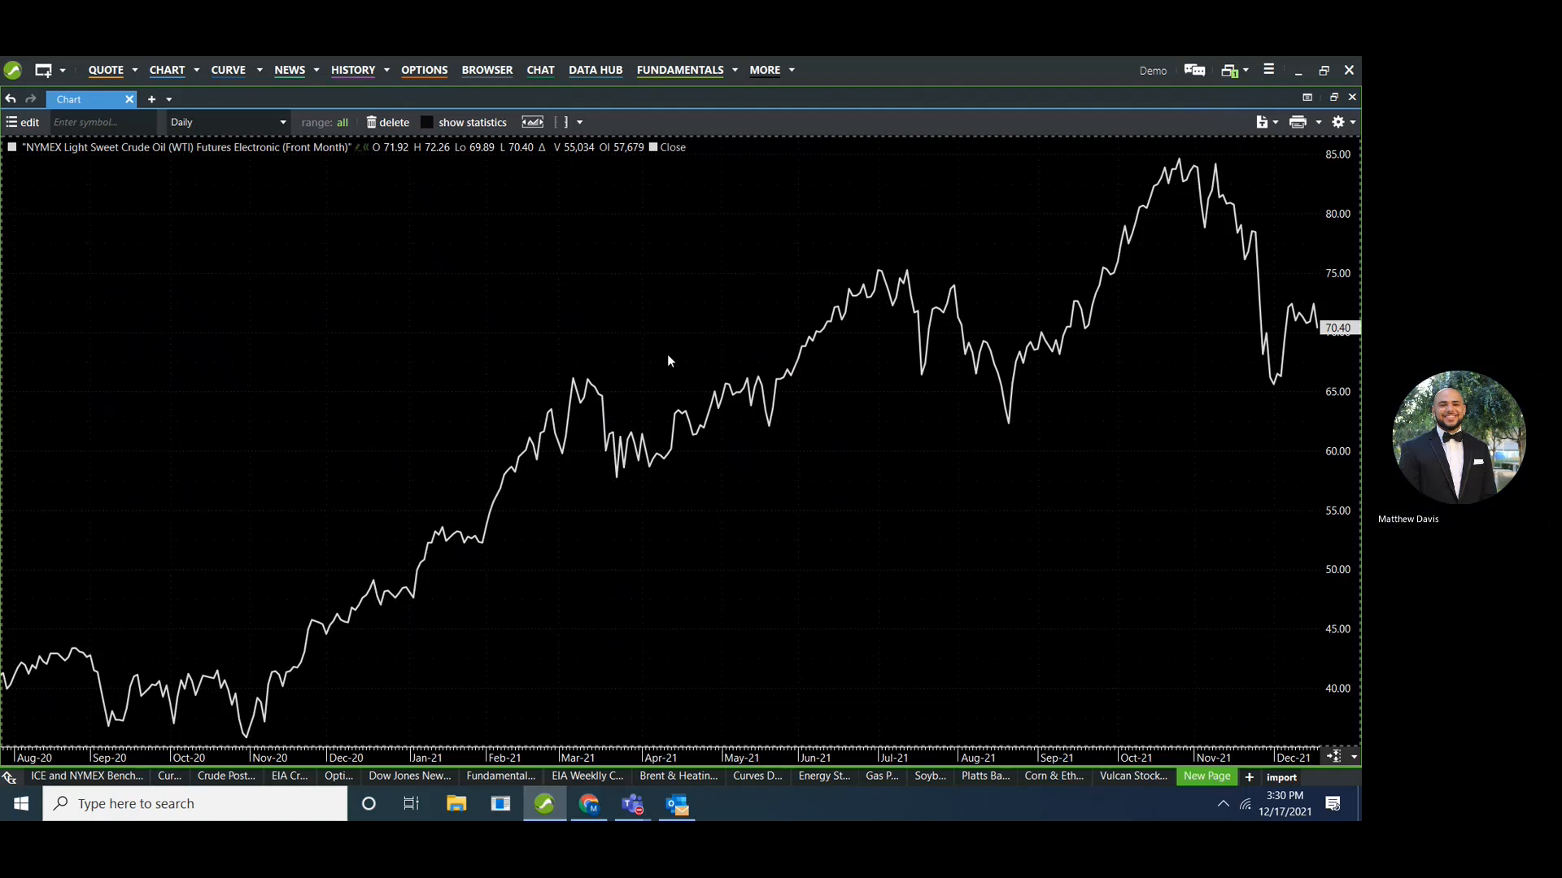
Display the crude oil price series as red-and-green bars
right_click(648, 304)
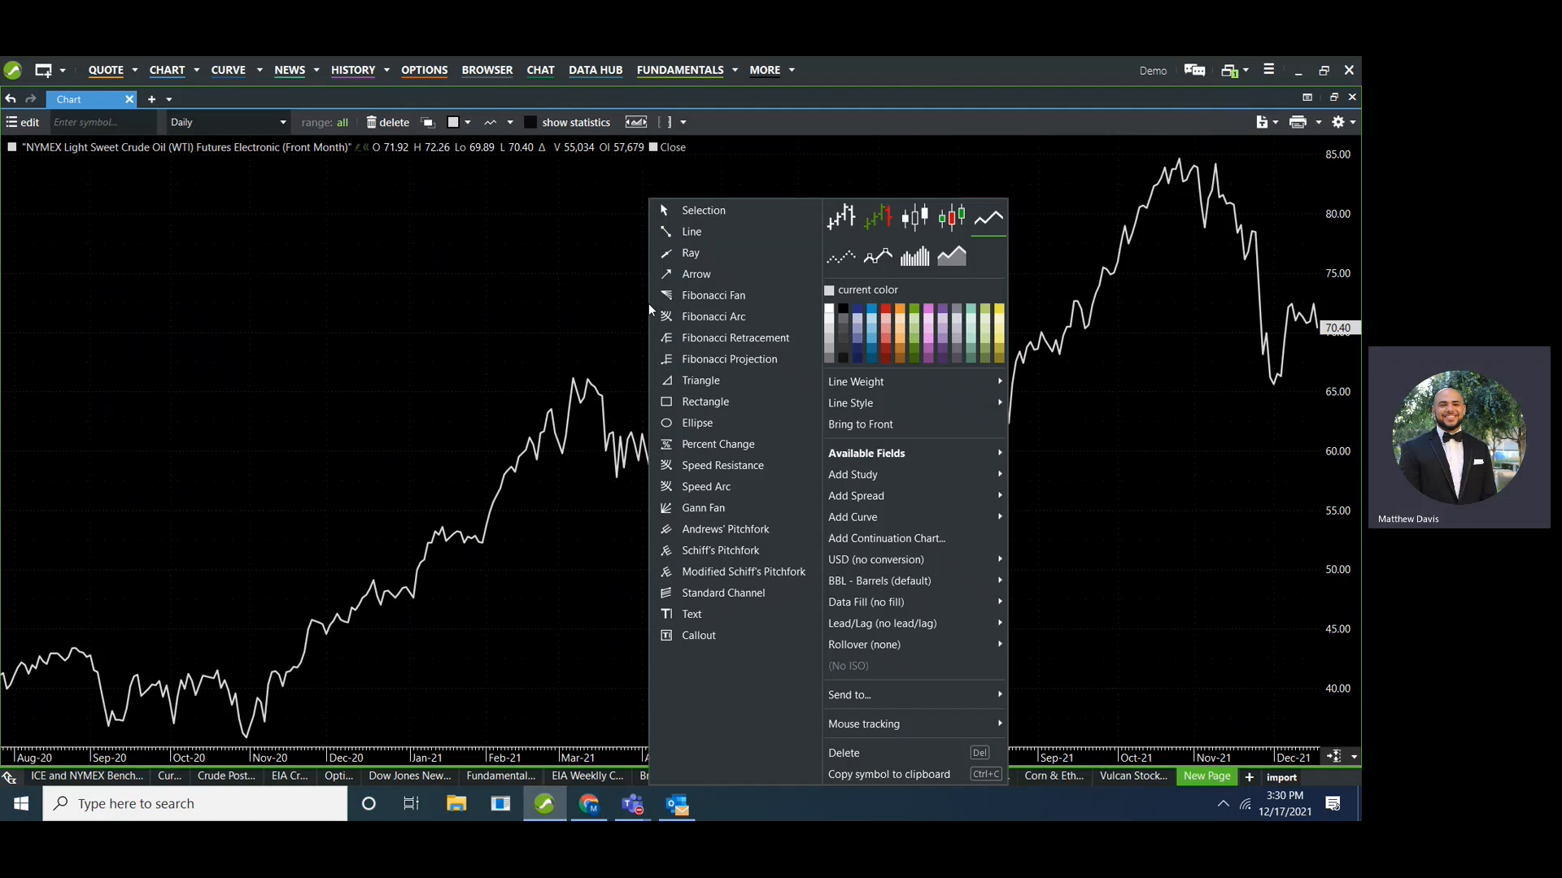
click(880, 227)
click(1116, 161)
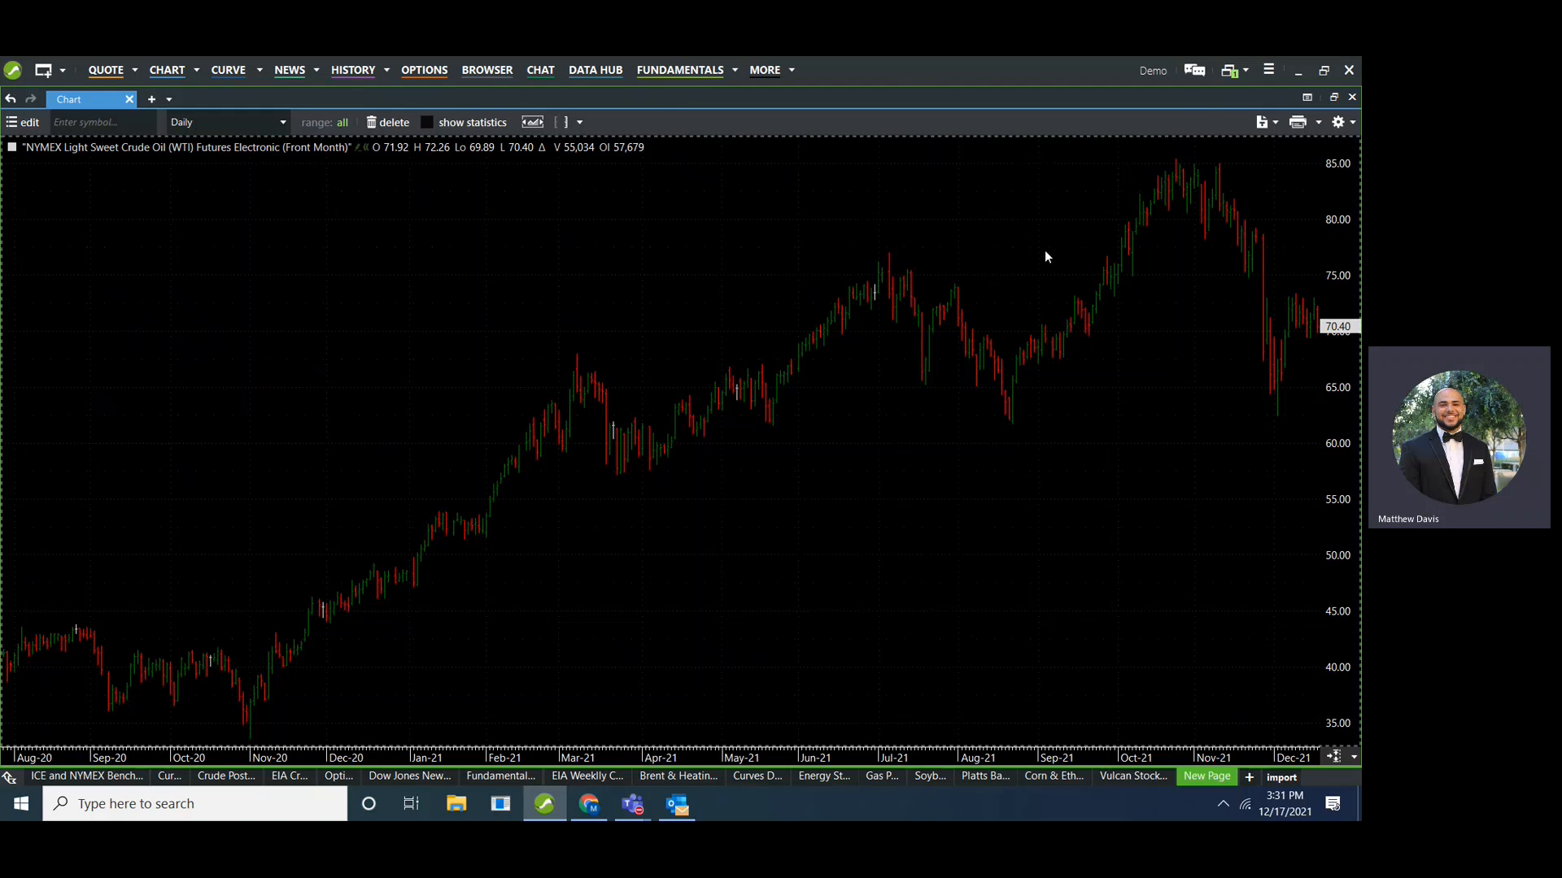
Change the crude oil price series to a filled area chart style
right_click(978, 249)
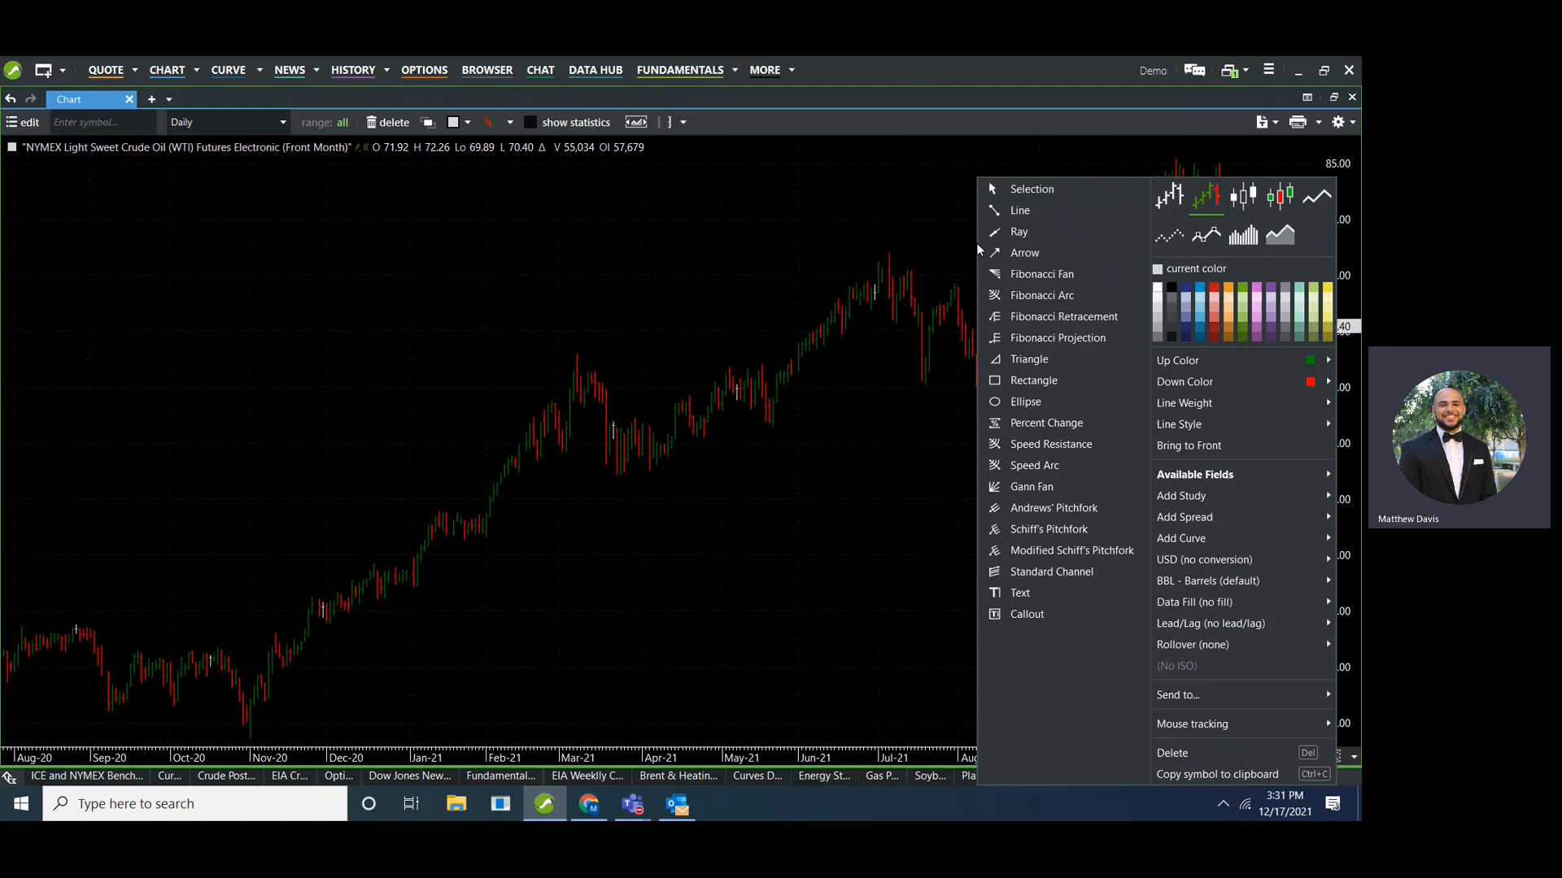
click(1279, 235)
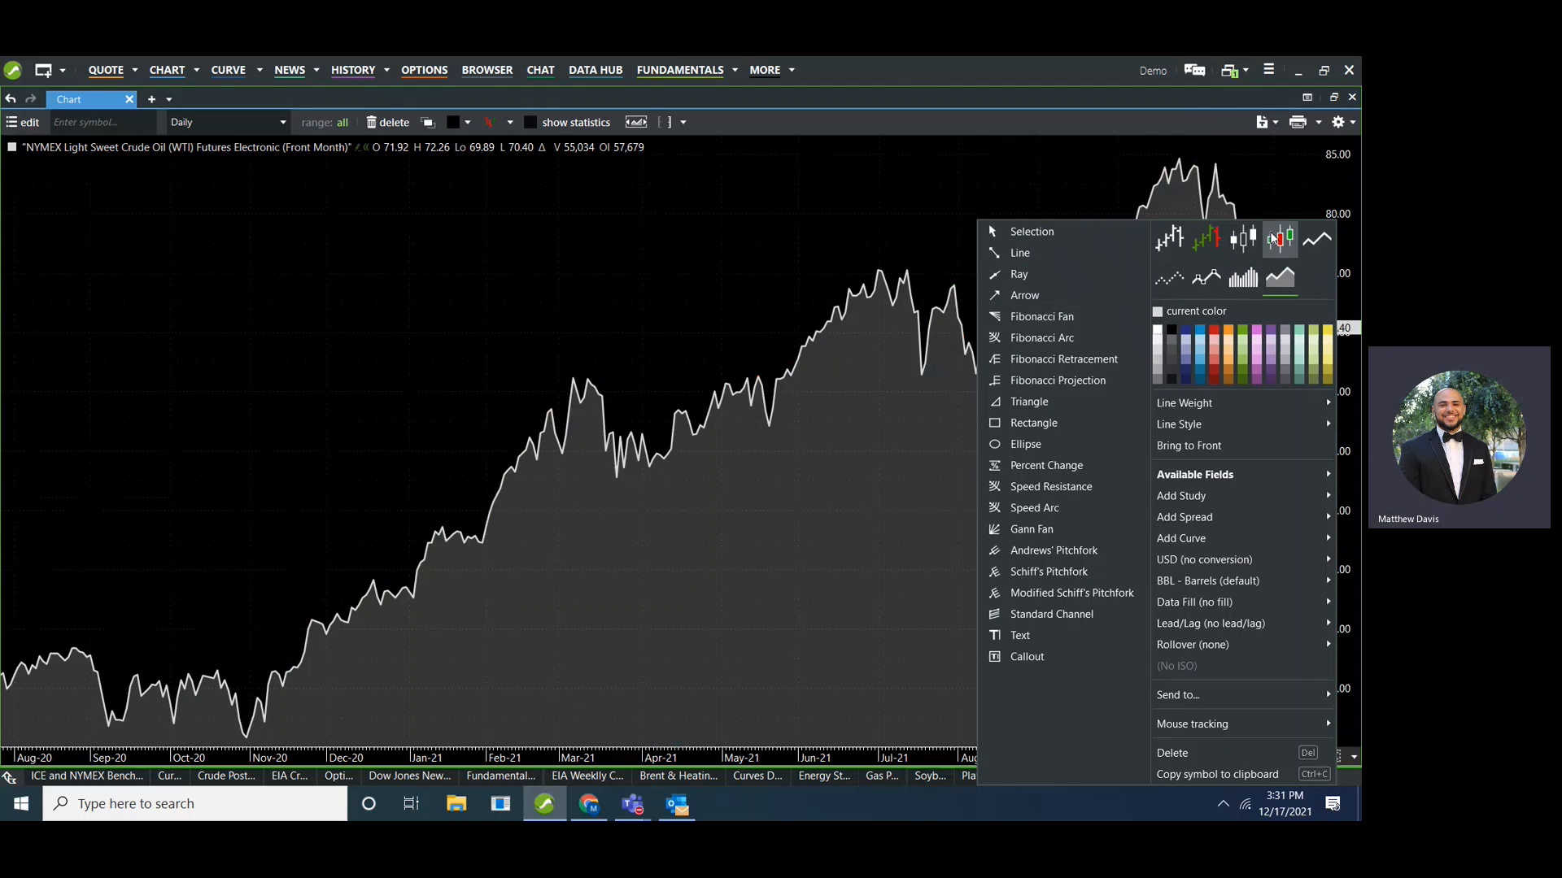
click(917, 231)
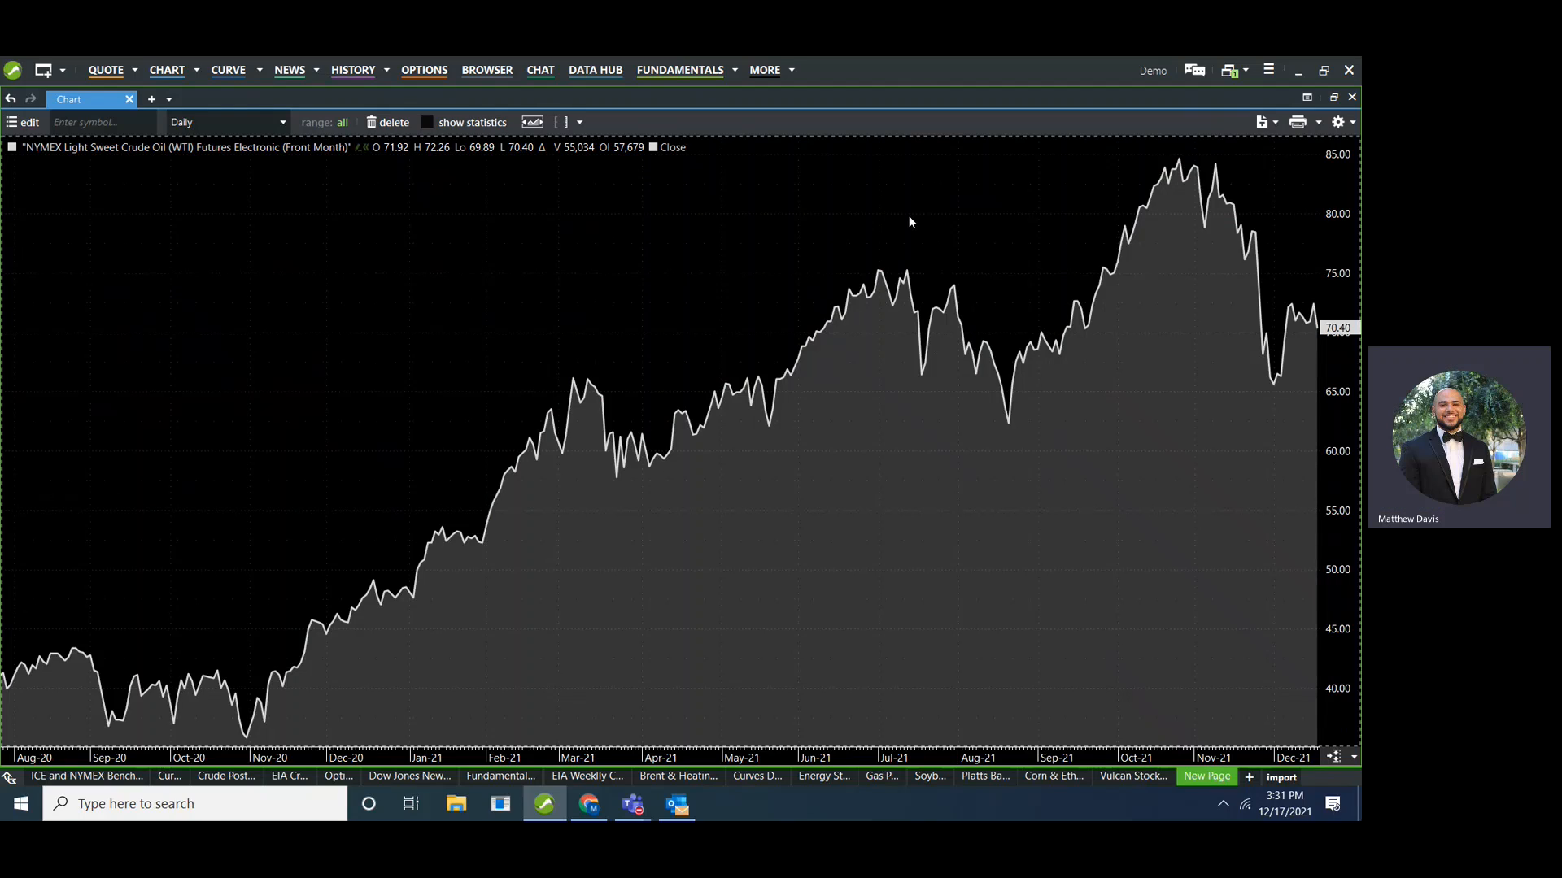
Add a Moving Average study to the crude oil series and review the study's field and period settings
right_click(706, 264)
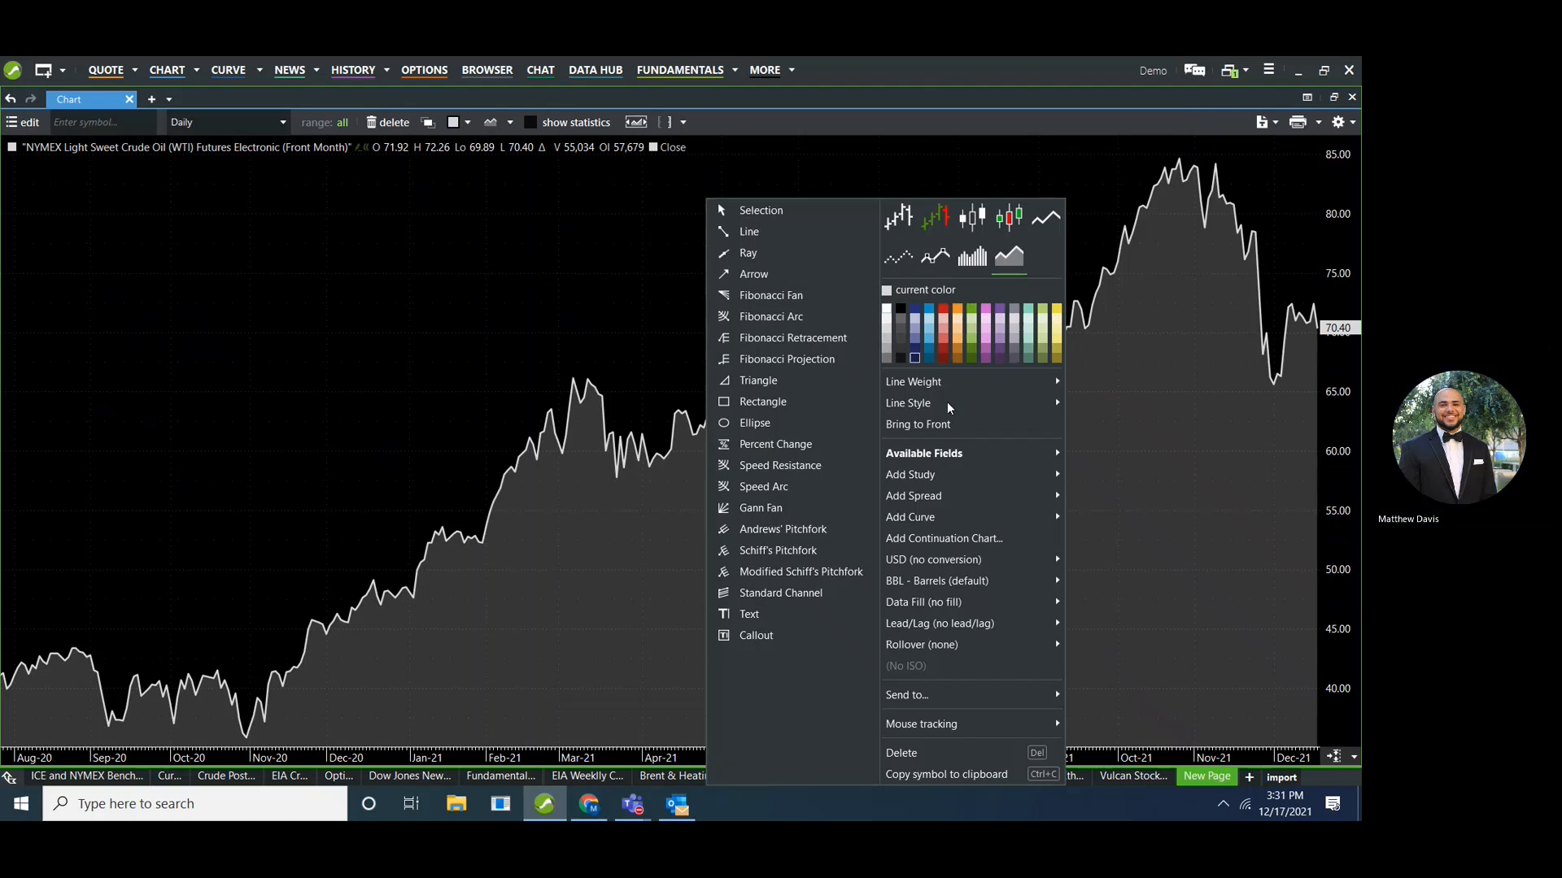
mouse_move(977, 480)
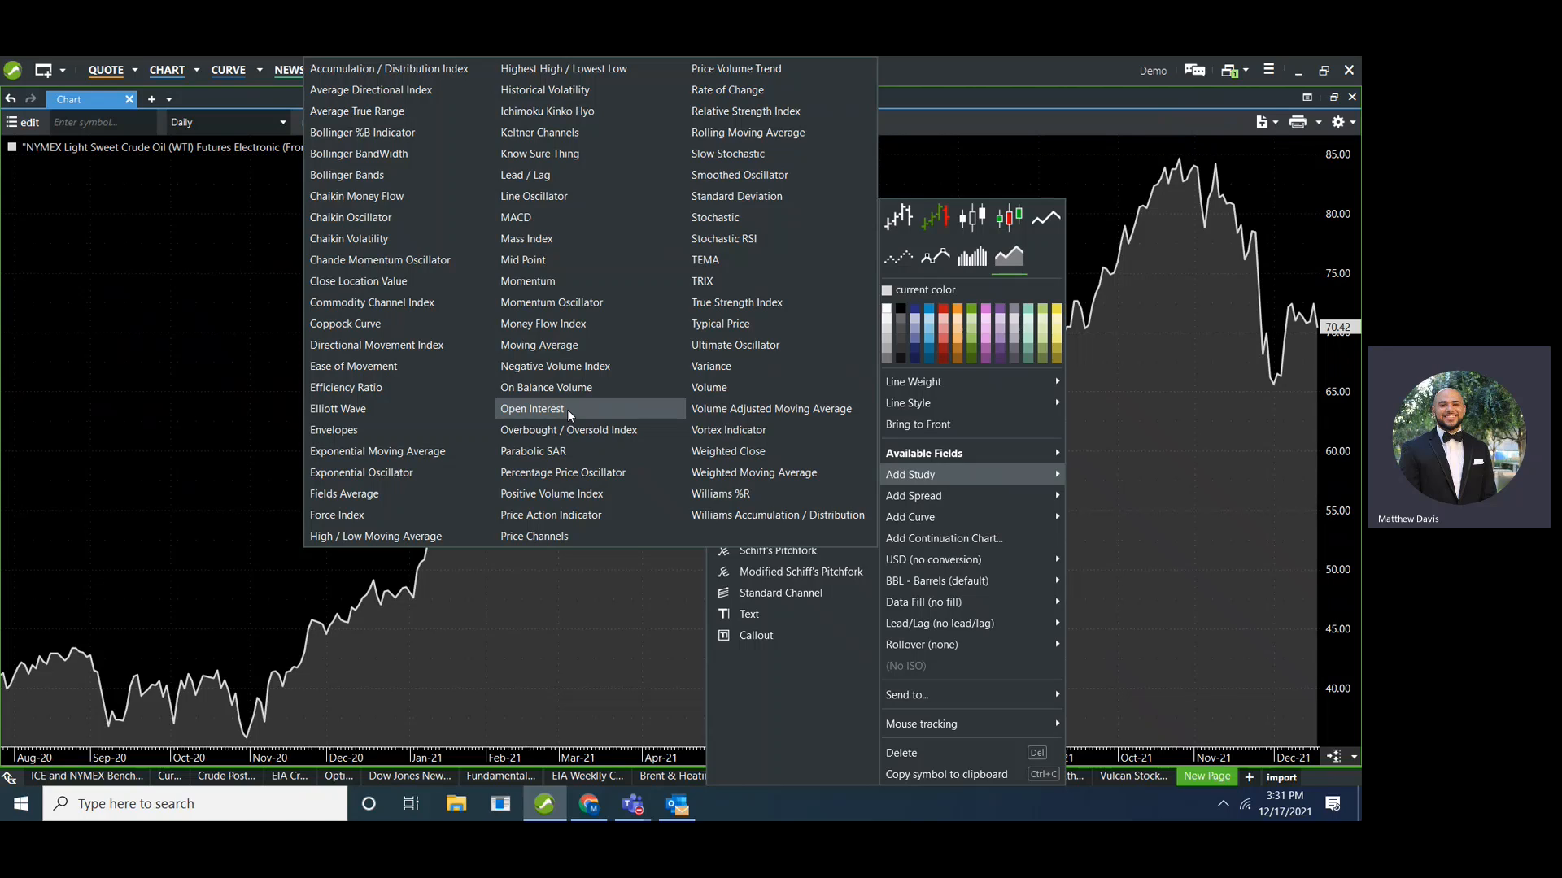
click(568, 353)
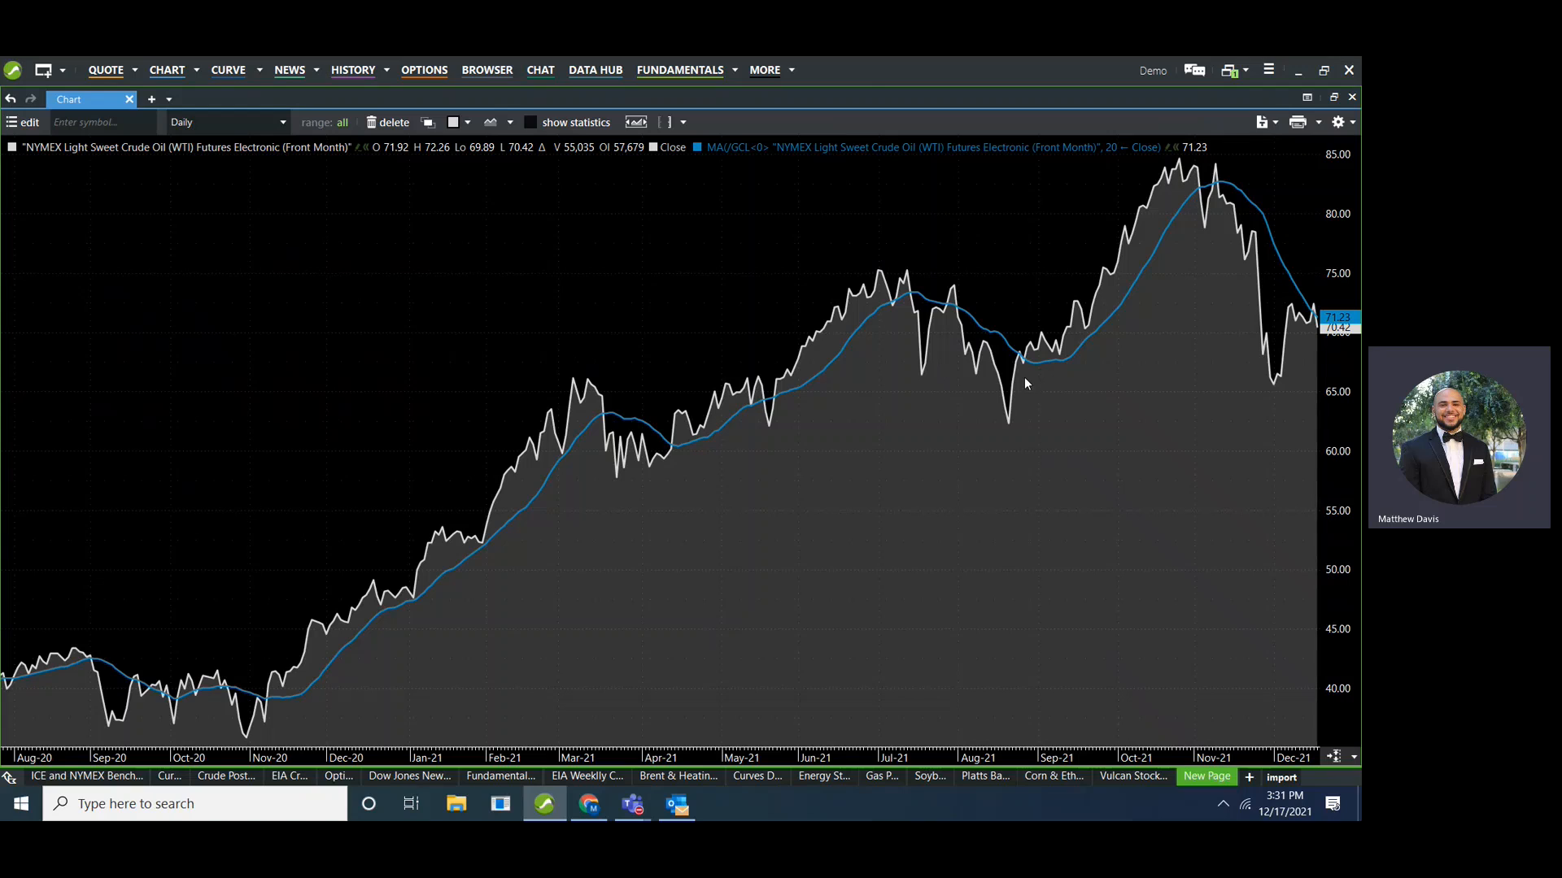
right_click(1000, 330)
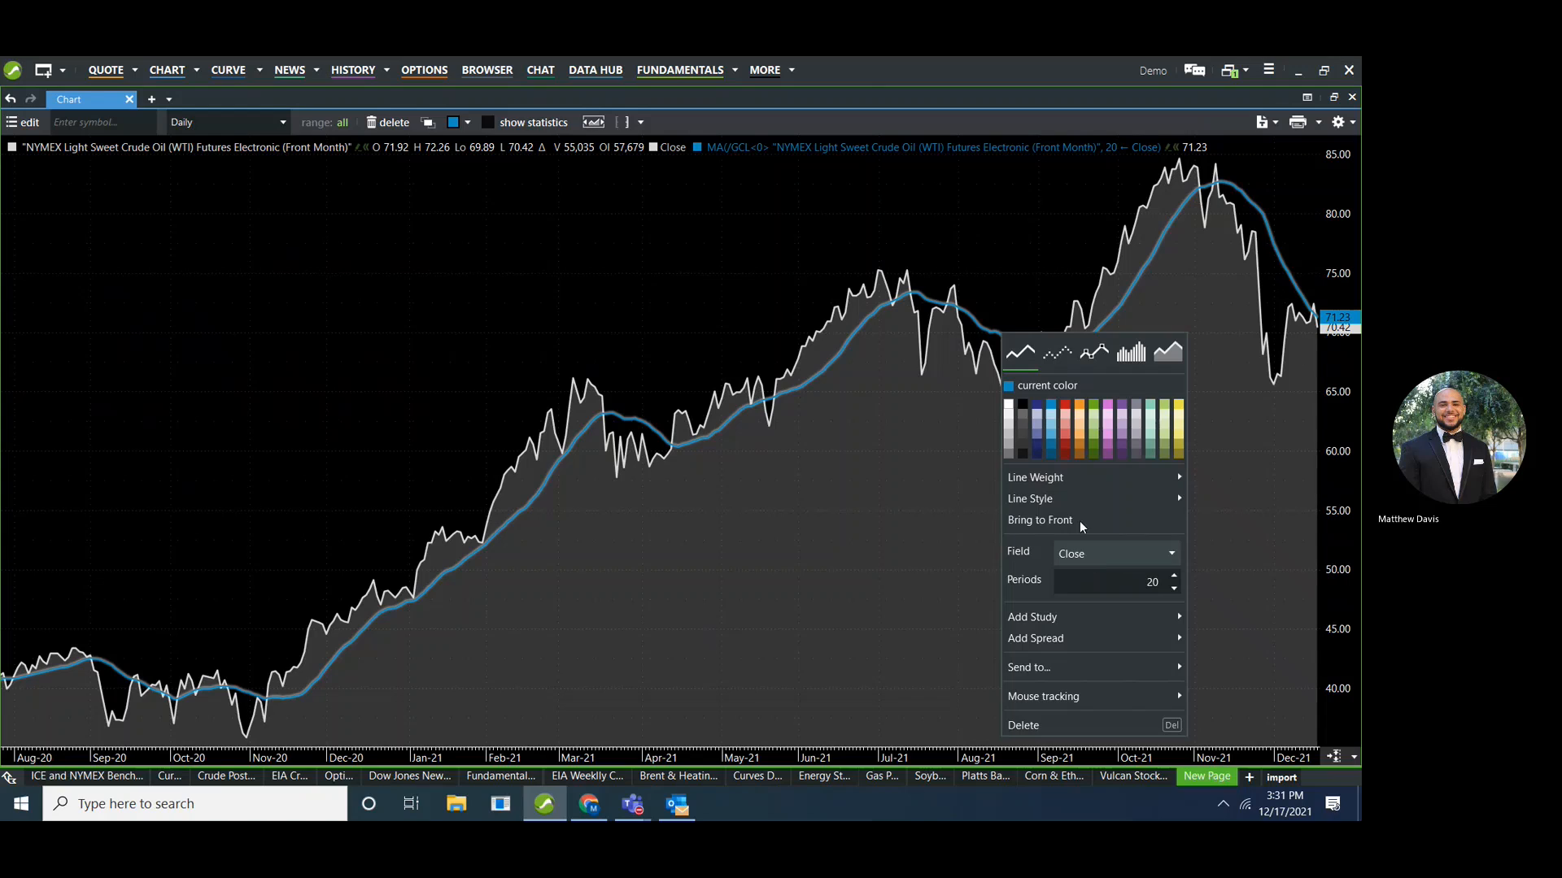
click(978, 247)
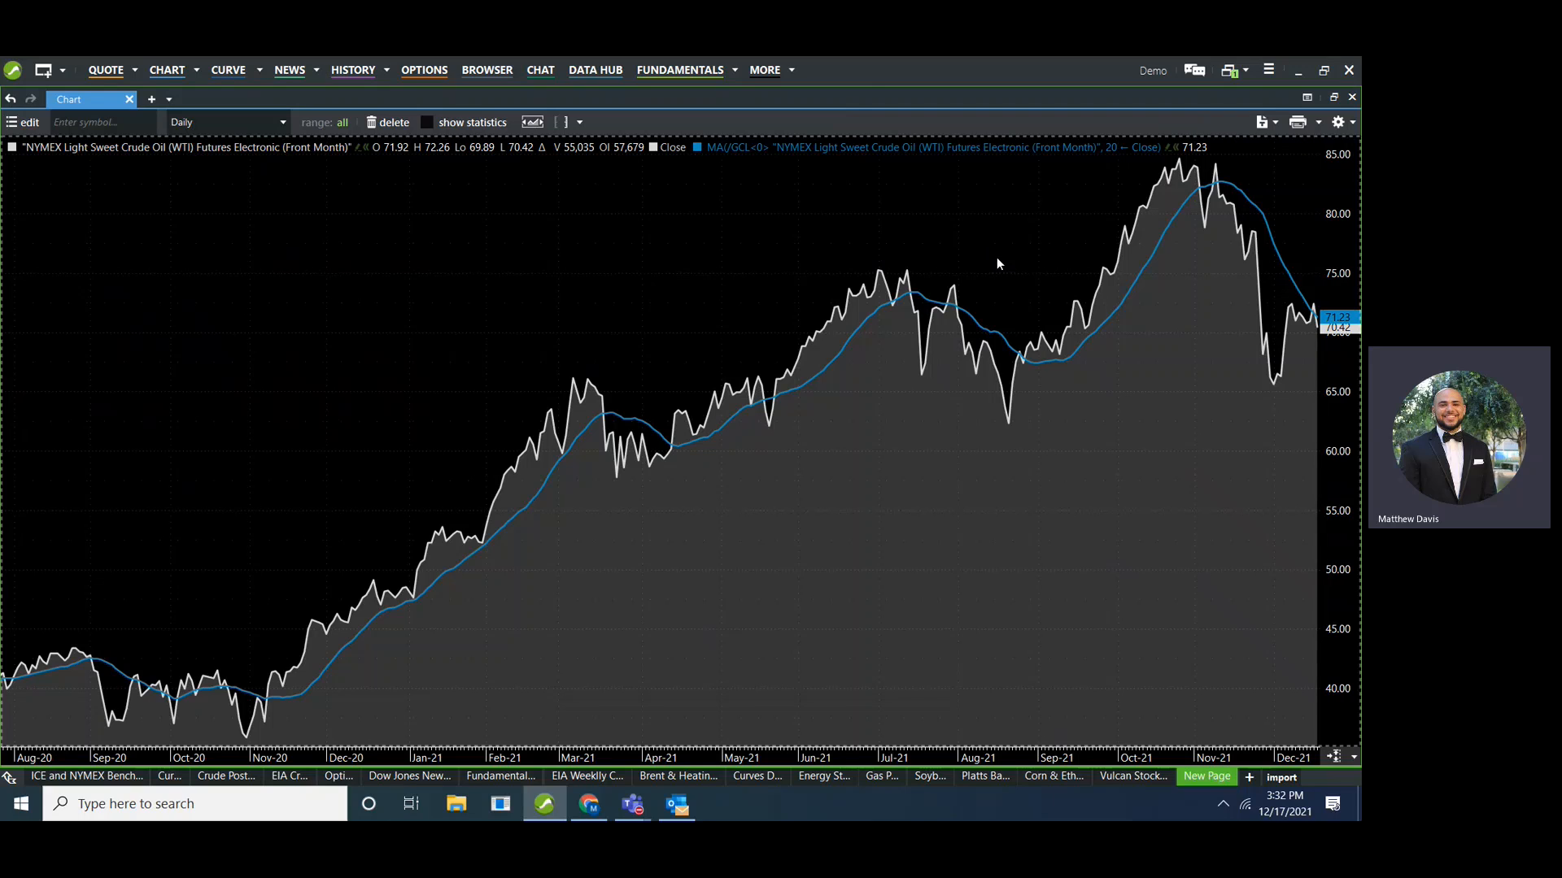
Add the High and Low fields to the crude oil series alongside Close, and remove both again
right_click(997, 258)
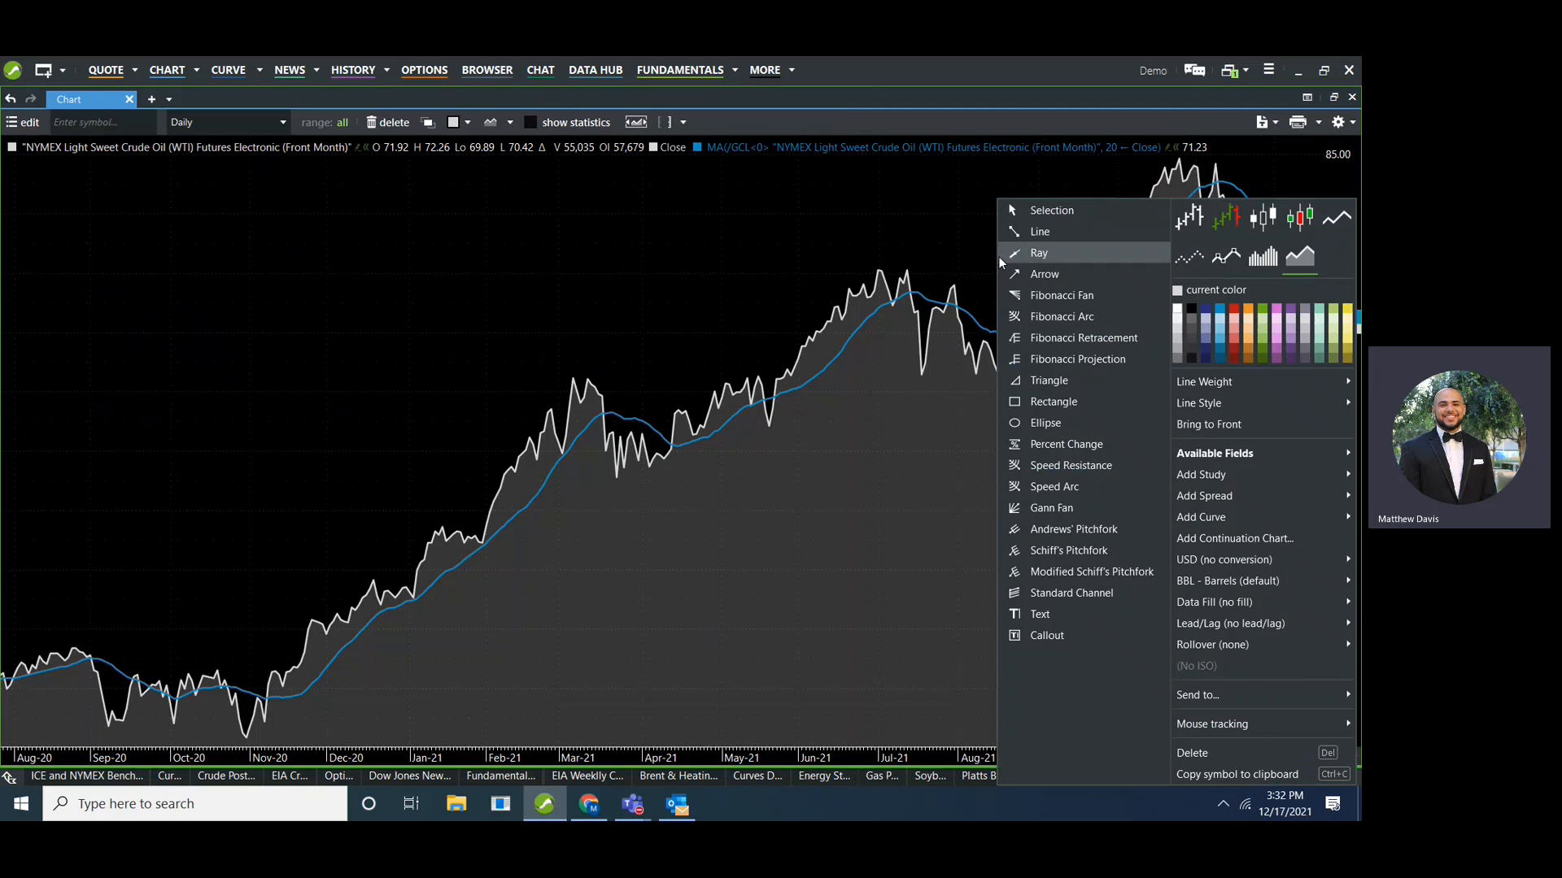
mouse_move(1218, 455)
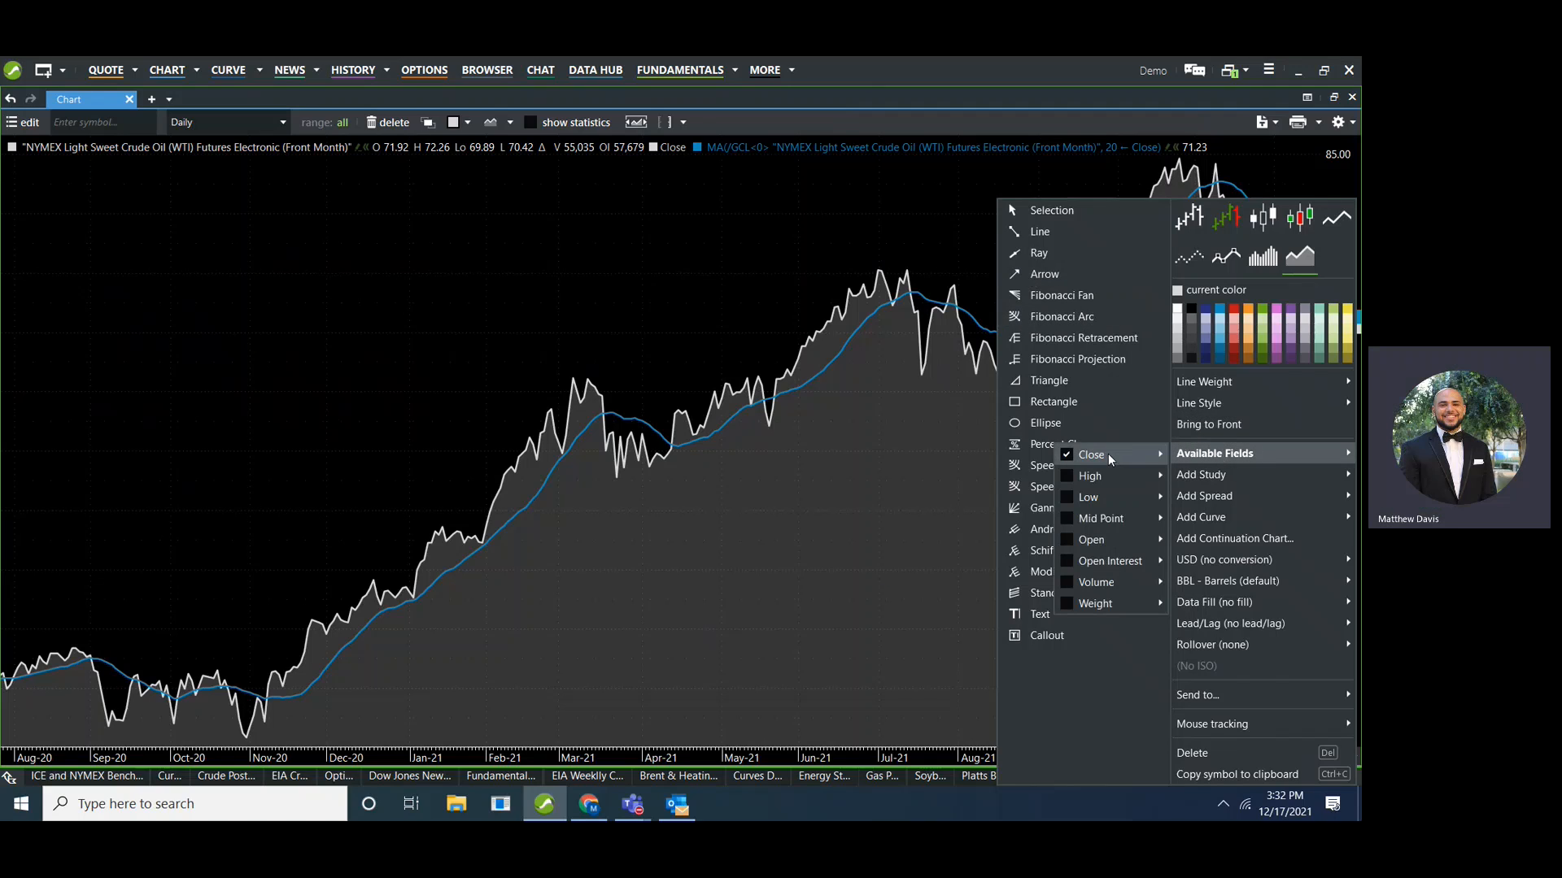
click(1072, 482)
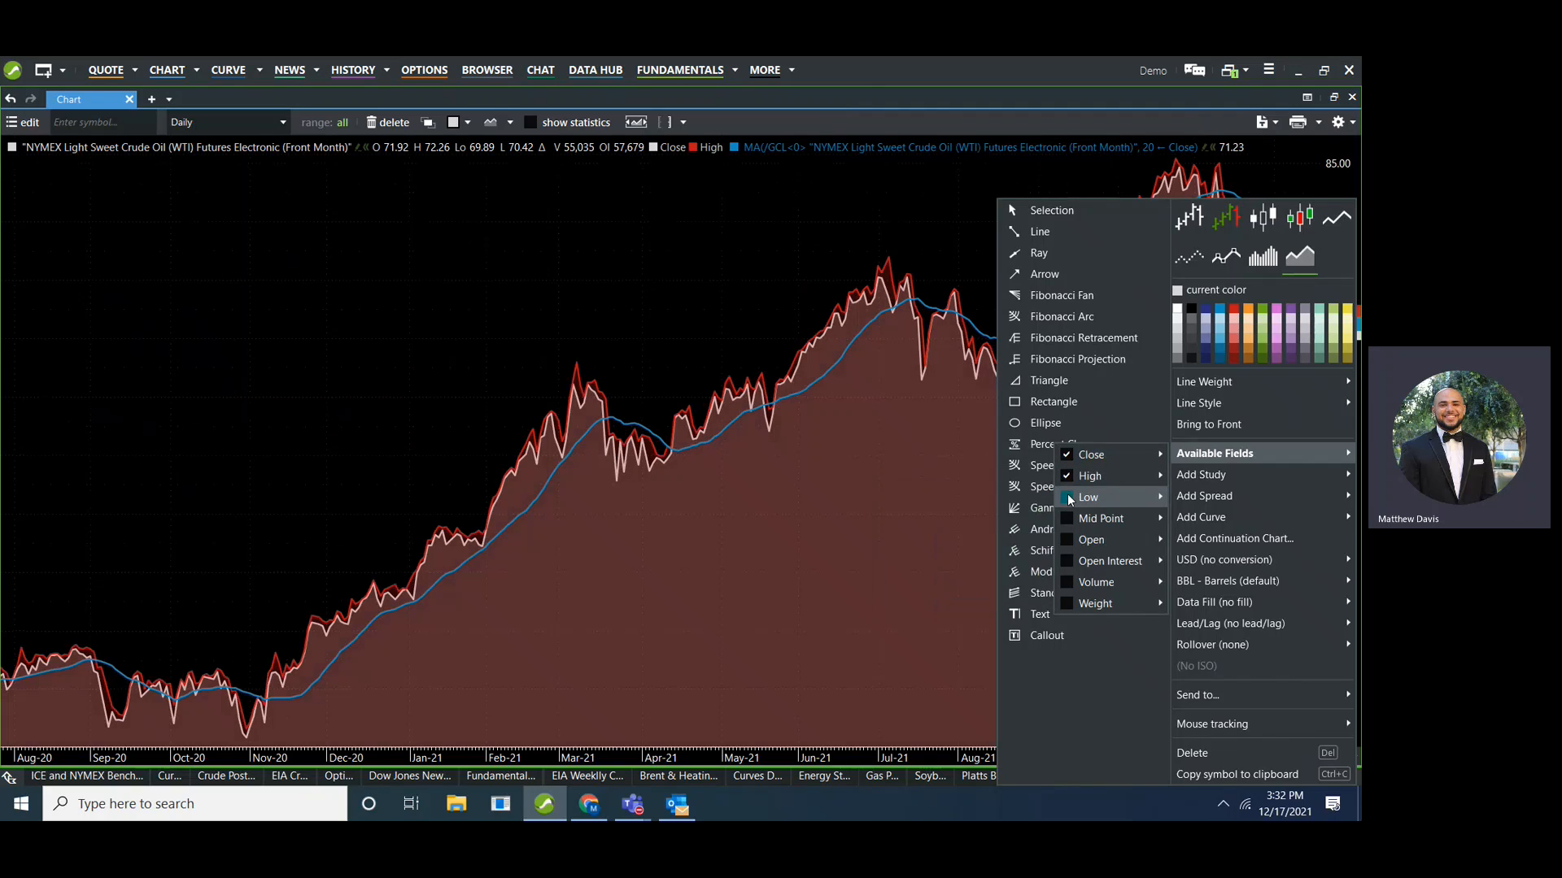
click(1070, 500)
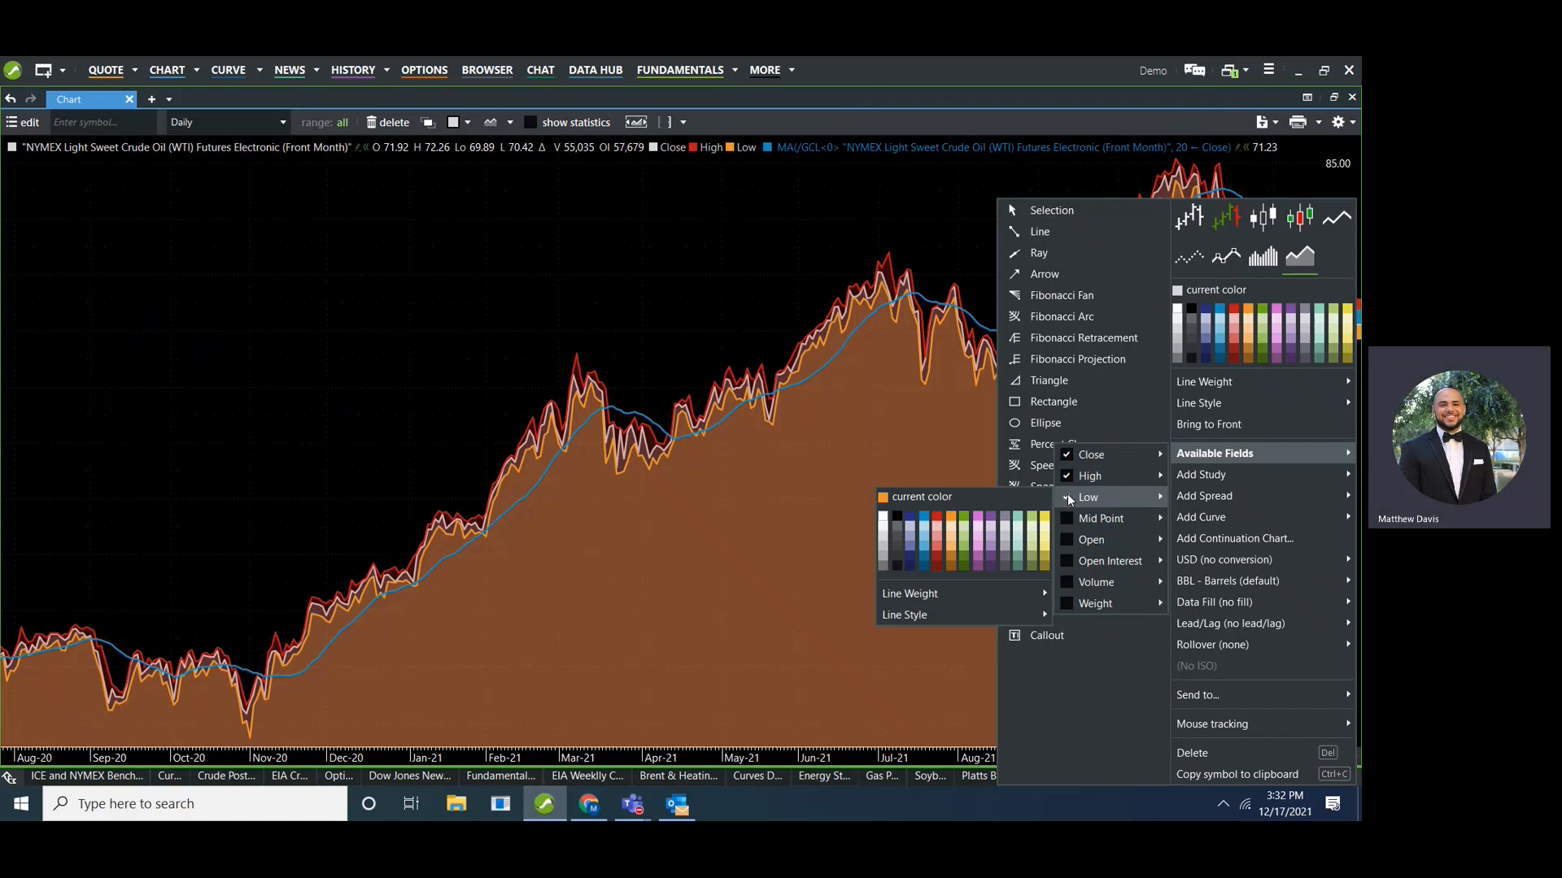
click(1070, 499)
click(1072, 478)
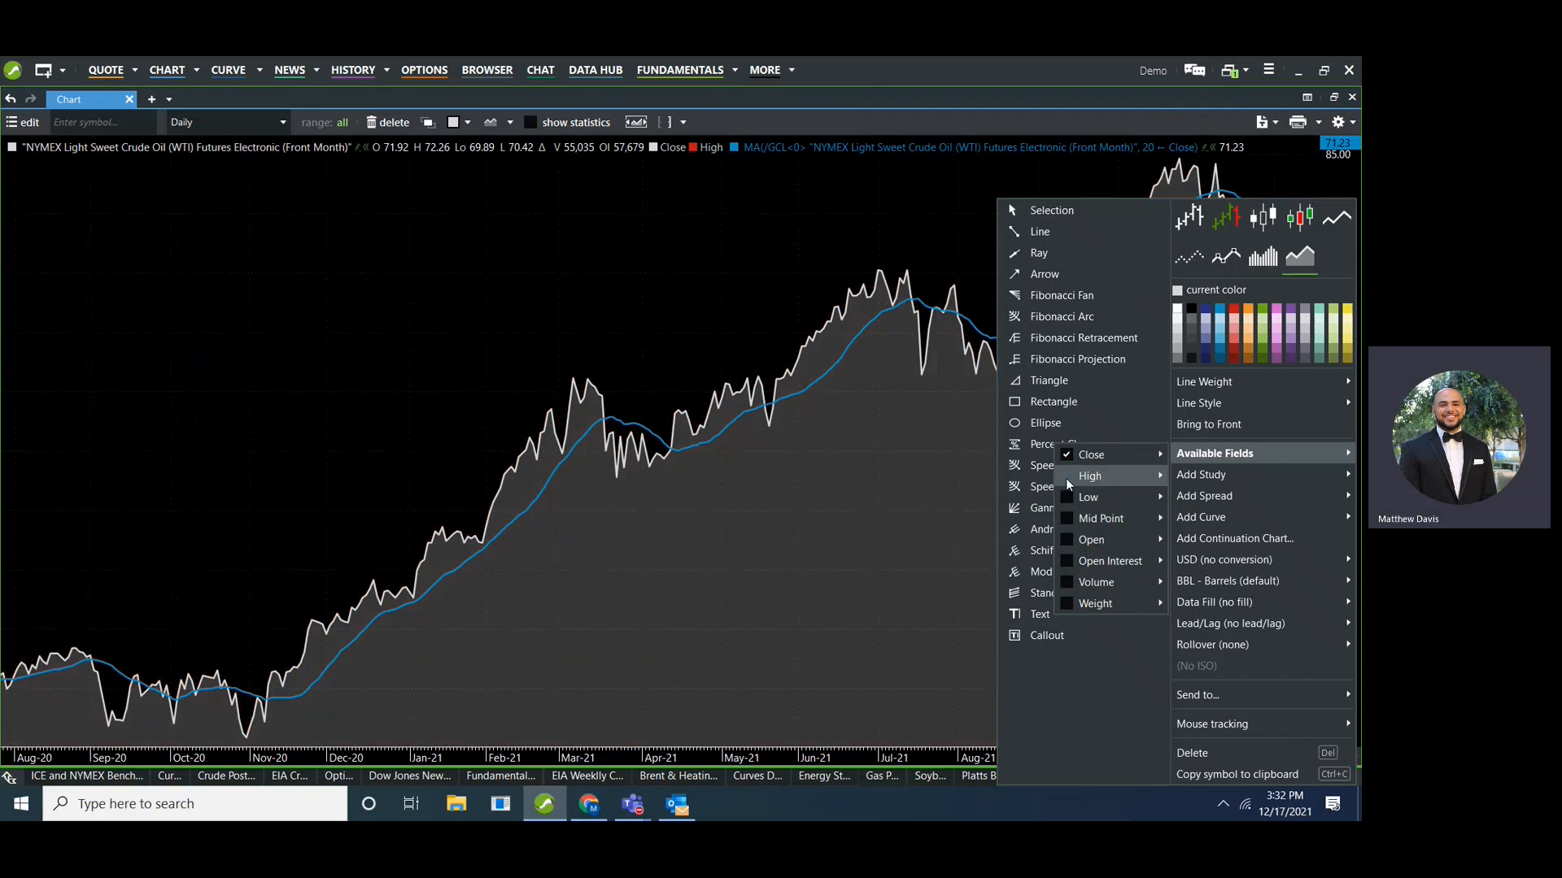
click(923, 246)
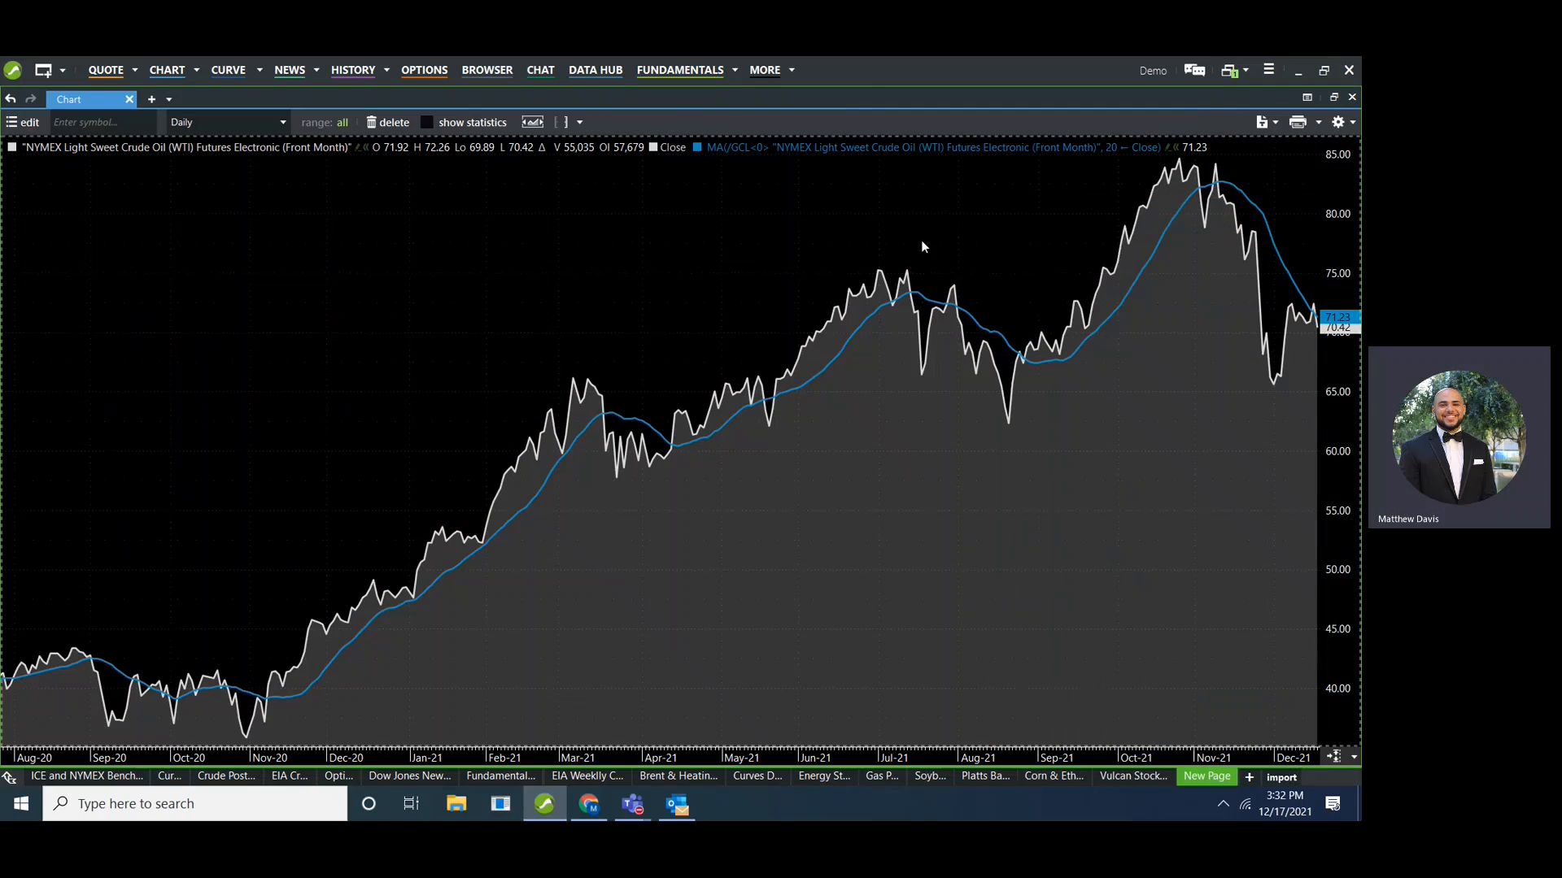